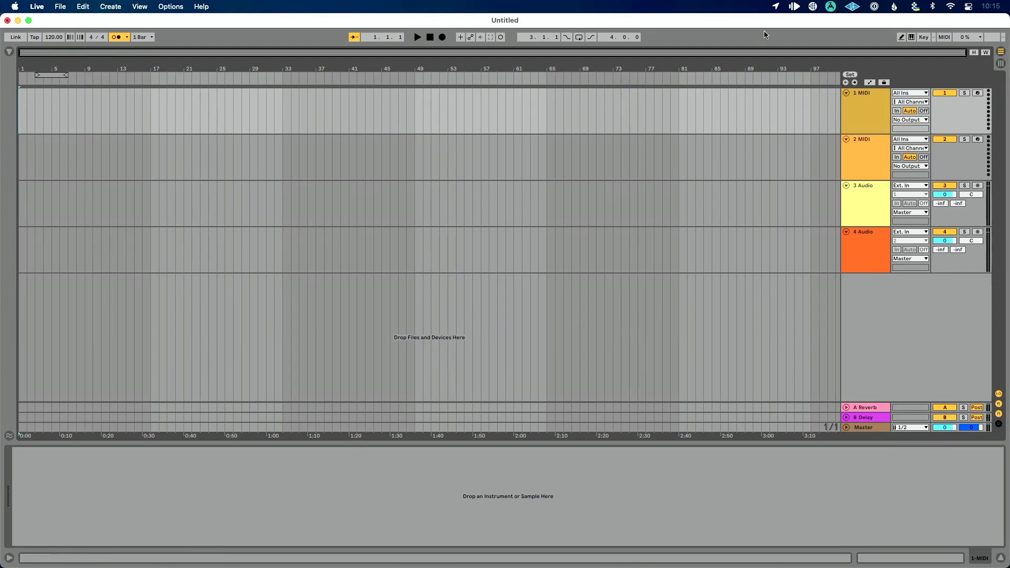
- Open AbleSet's web setlist page in Safari from the menu-bar gear and position the window
{"action": "left_click", "coordinate": [793, 7]}
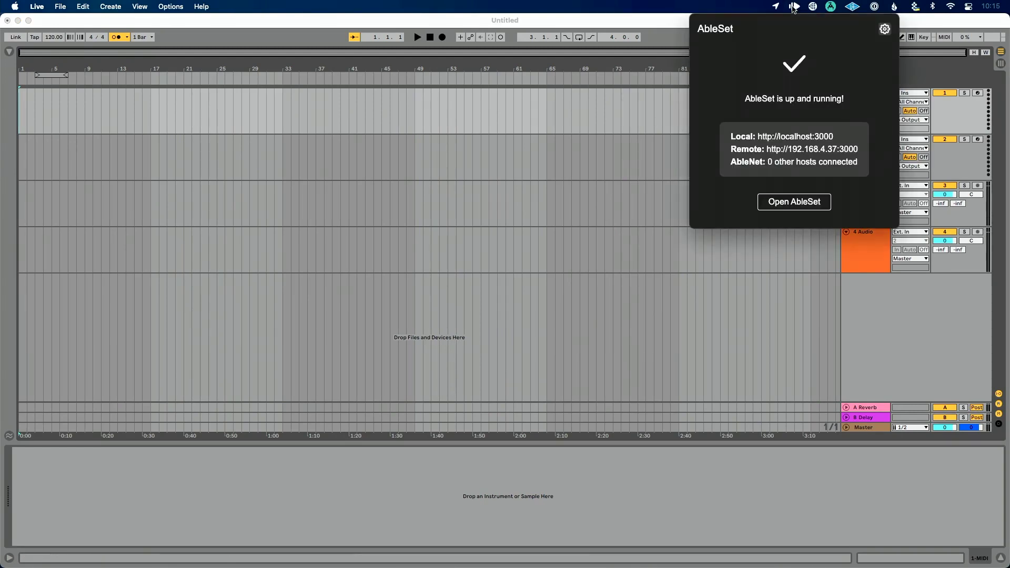
{"action": "left_click", "coordinate": [885, 30]}
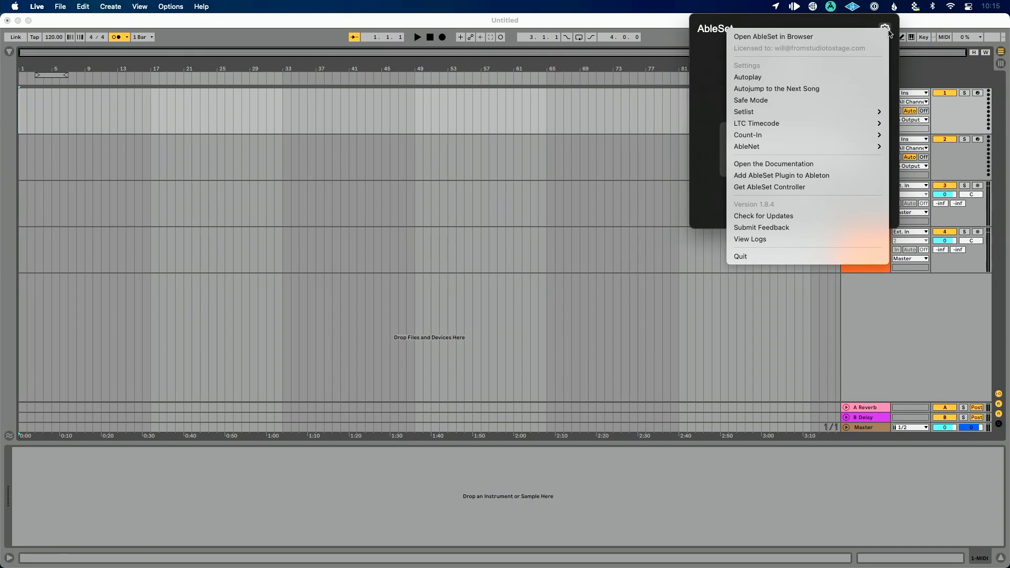
{"action": "left_click", "coordinate": [847, 38]}
{"action": "left_click", "coordinate": [803, 203]}
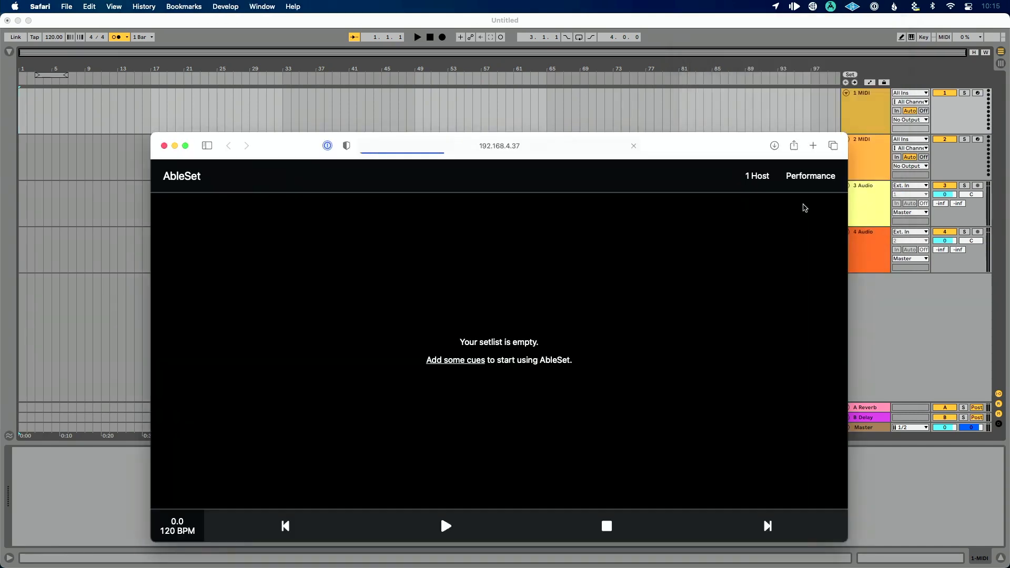
{"action": "left_click_drag", "start_coordinate": [693, 152], "coordinate": [669, 129]}
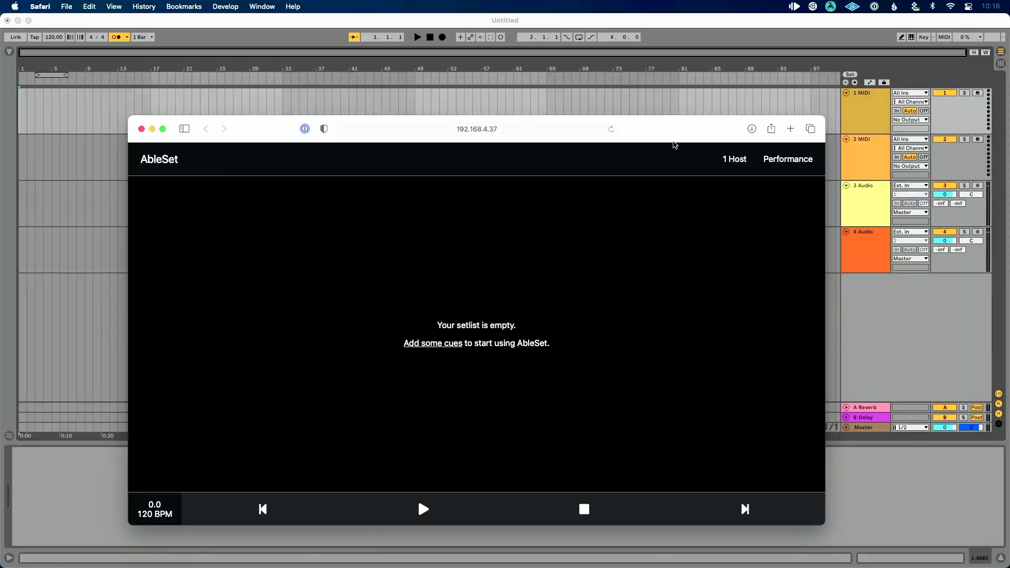
{"action": "left_click_drag", "start_coordinate": [675, 145], "coordinate": [756, 146]}
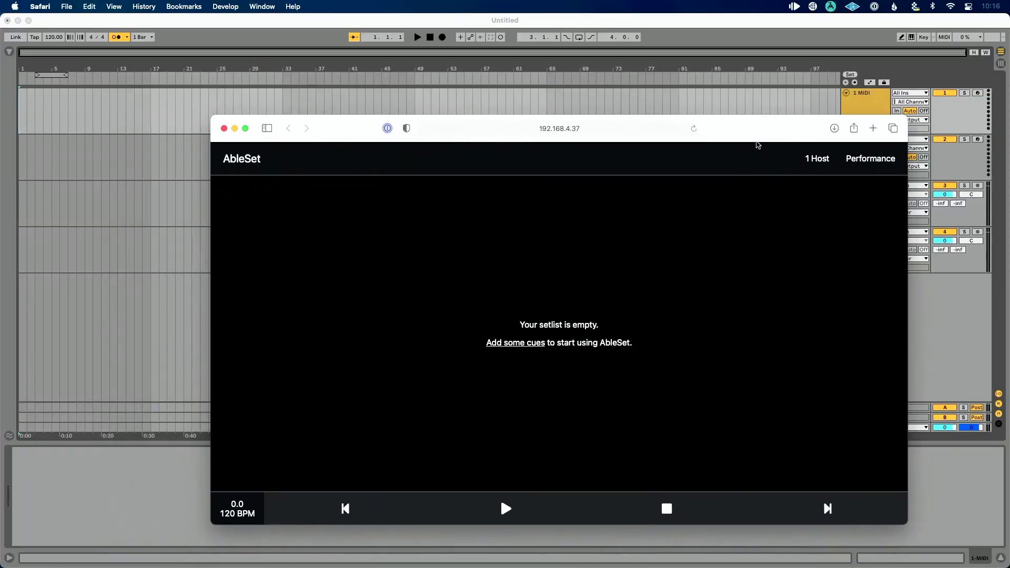
- Add locator 1 at bar 1 and zoom the arrangement to show bars 1 to 39
{"action": "left_click", "coordinate": [128, 219]}
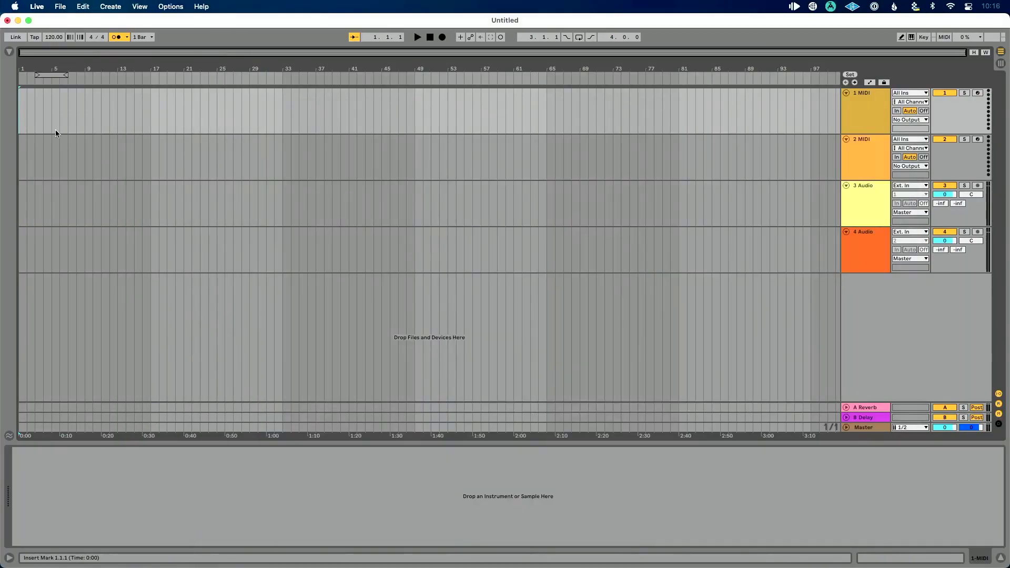
{"action": "right_click", "coordinate": [20, 102]}
{"action": "left_click", "coordinate": [49, 95]}
{"action": "right_click", "coordinate": [25, 79]}
{"action": "left_click", "coordinate": [46, 99]}
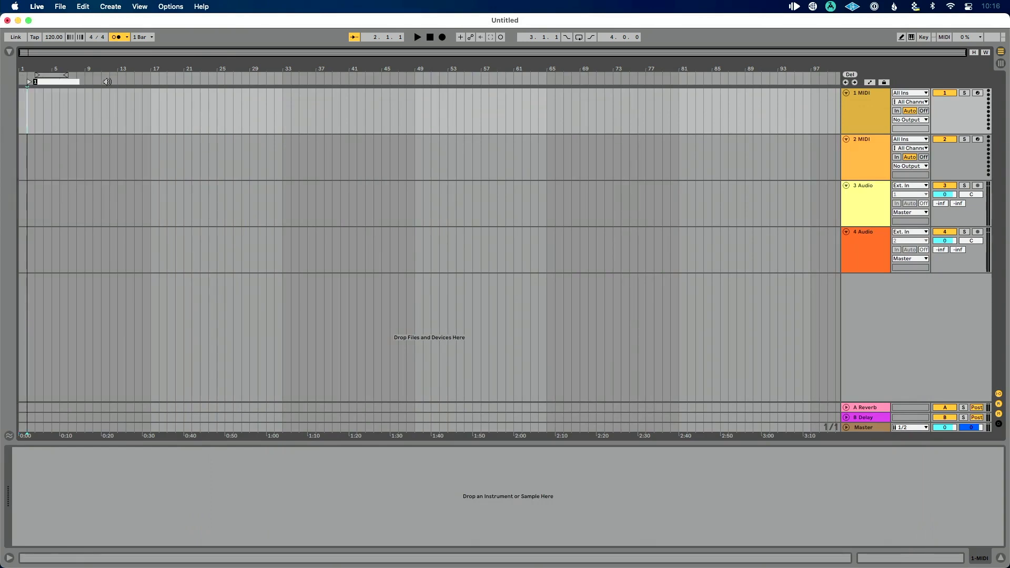
{"action": "key", "text": "Return"}
{"action": "right_click", "coordinate": [136, 79]}
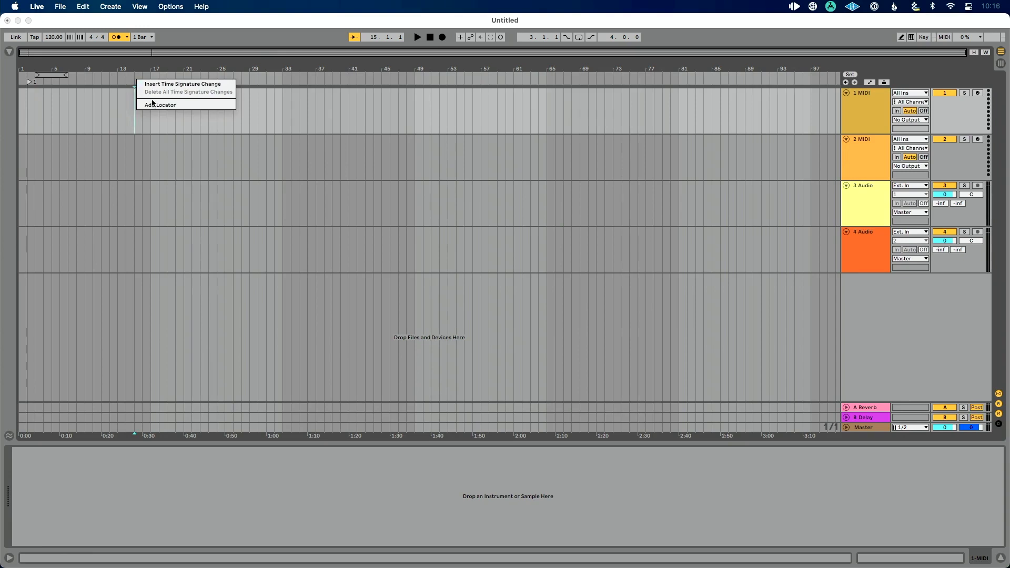
{"action": "left_click", "coordinate": [56, 69]}
{"action": "left_click_drag", "start_coordinate": [57, 68], "coordinate": [57, 105]}
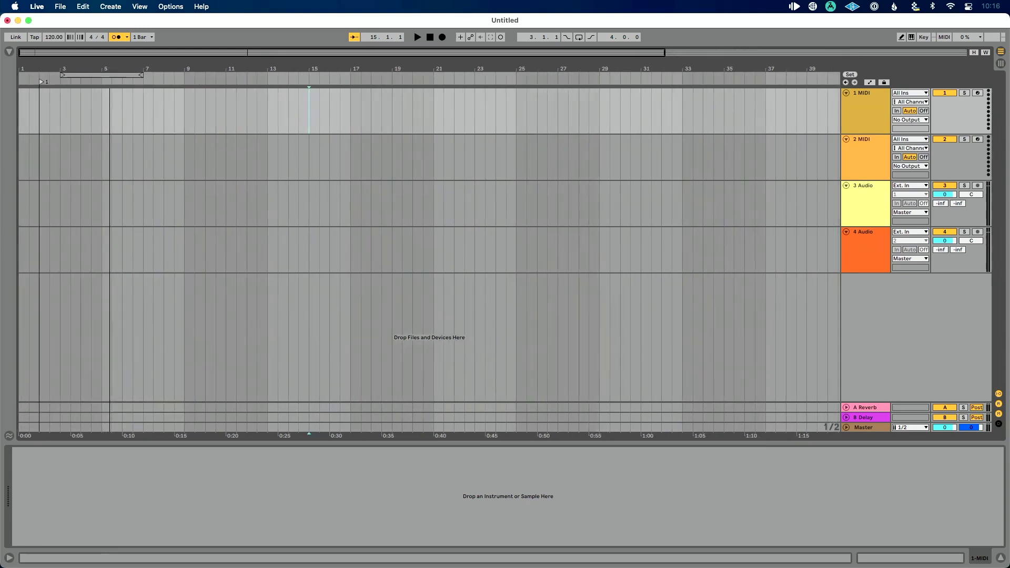
- Add locators 2, 3 and 4 at bars 5, 9 and 13, and move locator 1 to bar 1
{"action": "right_click", "coordinate": [102, 83]}
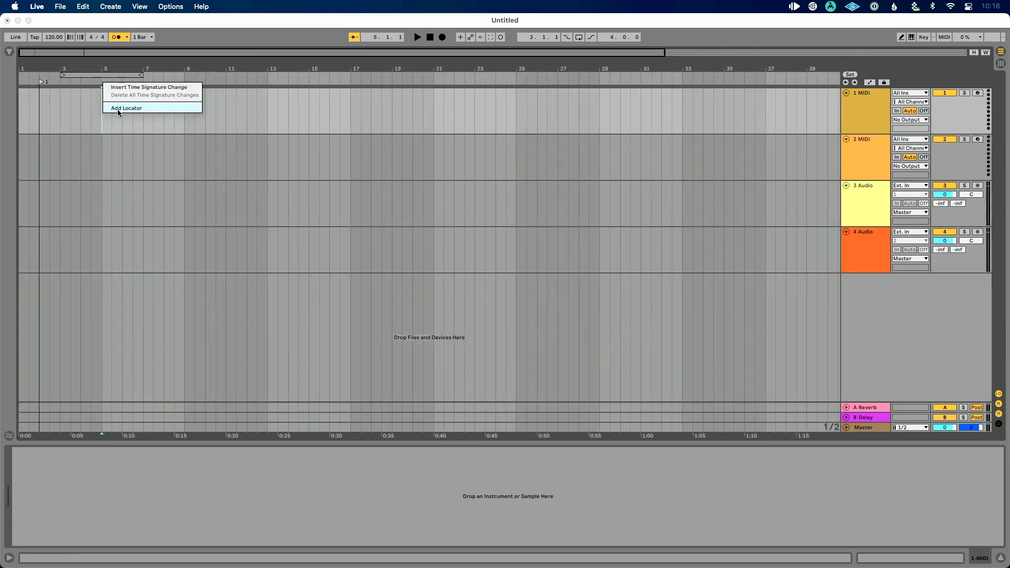
{"action": "left_click", "coordinate": [118, 108]}
{"action": "left_click", "coordinate": [183, 77]}
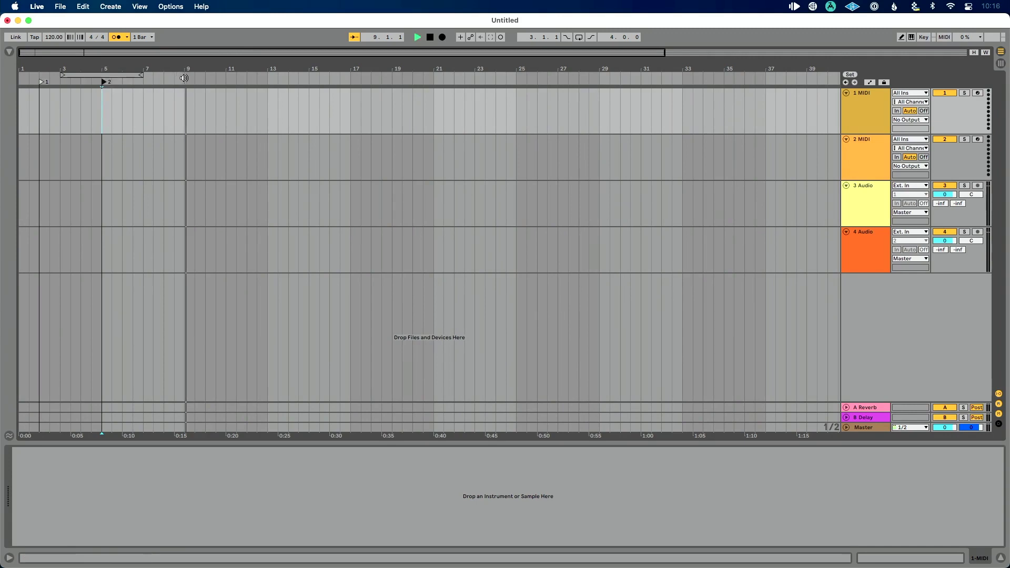
{"action": "key", "text": "space"}
{"action": "right_click", "coordinate": [184, 81]}
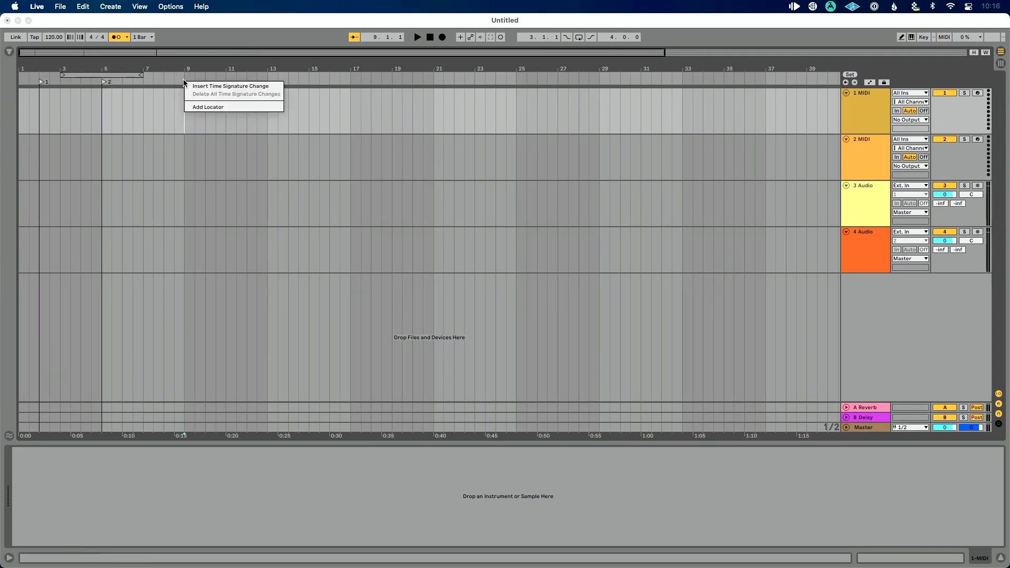
{"action": "left_click", "coordinate": [202, 107]}
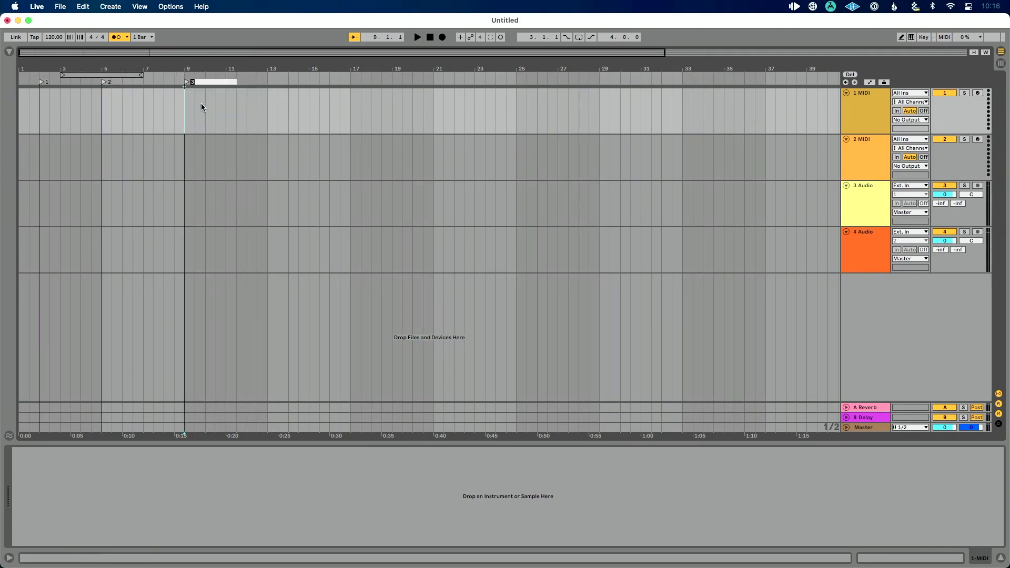
{"action": "right_click", "coordinate": [266, 82]}
{"action": "left_click", "coordinate": [280, 102]}
{"action": "left_click", "coordinate": [245, 109]}
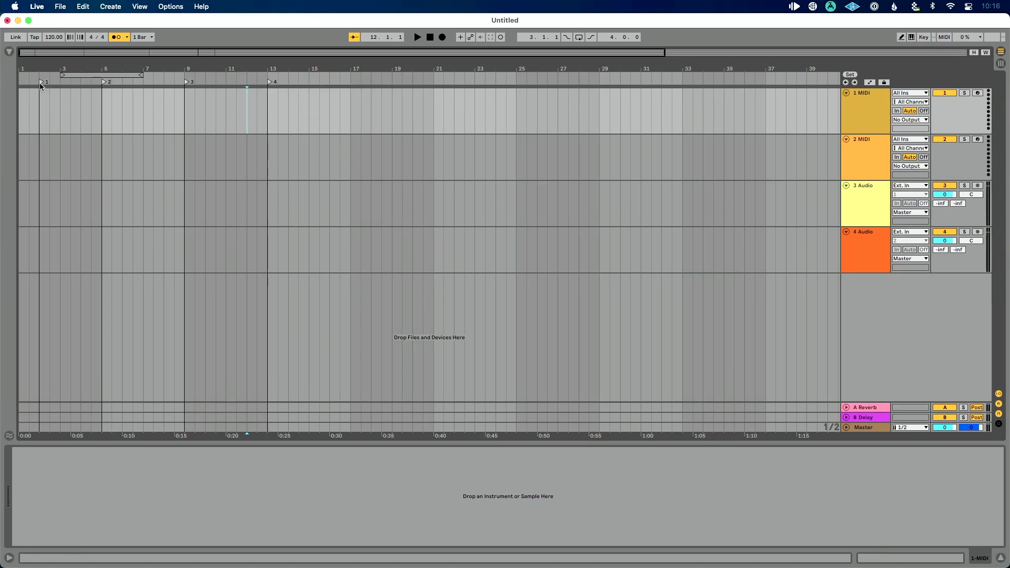
{"action": "left_click_drag", "start_coordinate": [41, 82], "coordinate": [21, 82]}
{"action": "key", "text": "super+Tab"}
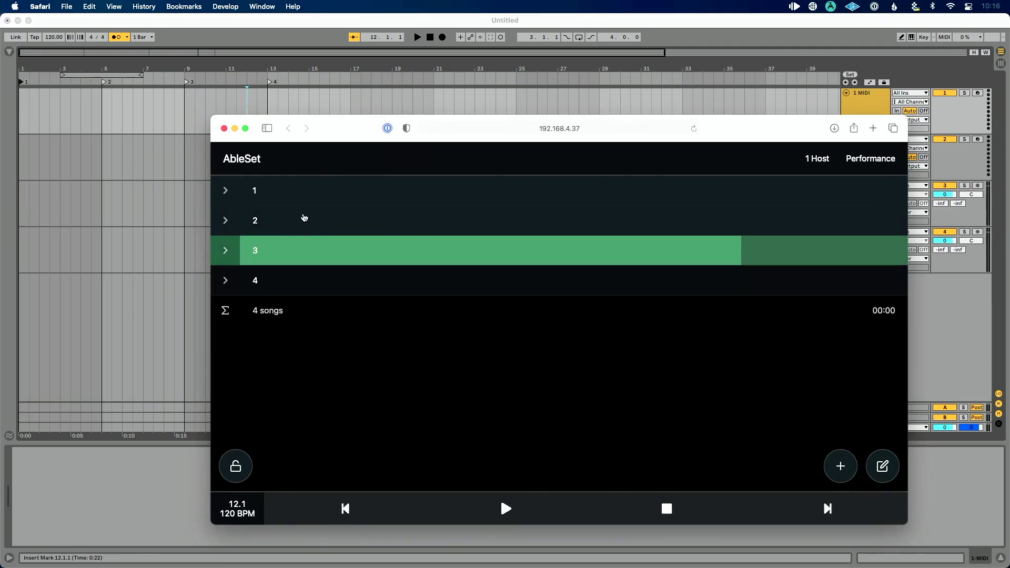
- Rename the first two locators to Come Together and Let it Be
{"action": "left_click", "coordinate": [160, 143]}
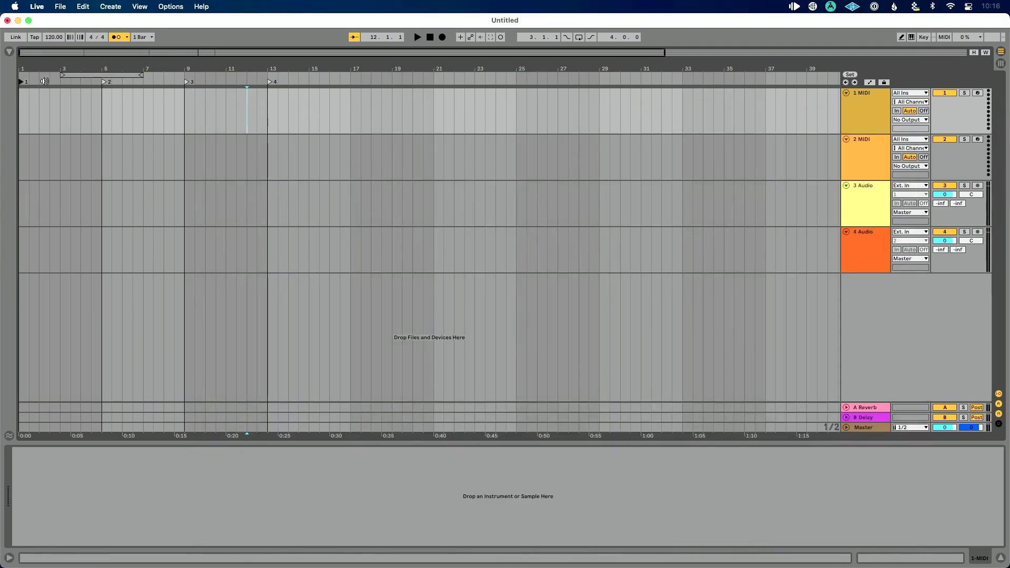
{"action": "key", "text": "super+r"}
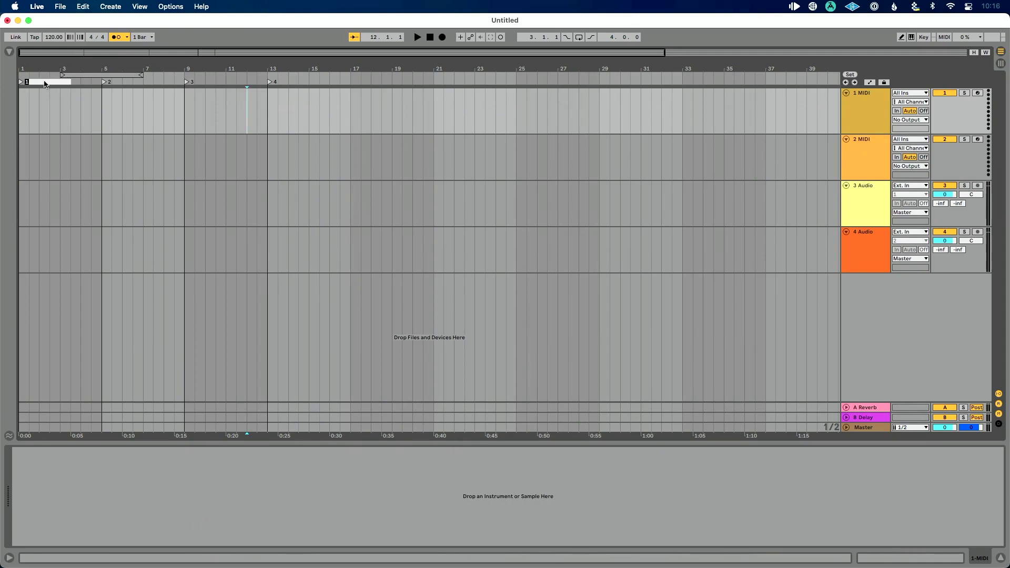
{"action": "type", "text": "Come Together"}
{"action": "key", "text": "Return"}
{"action": "left_click", "coordinate": [104, 83]}
{"action": "key", "text": "super+r"}
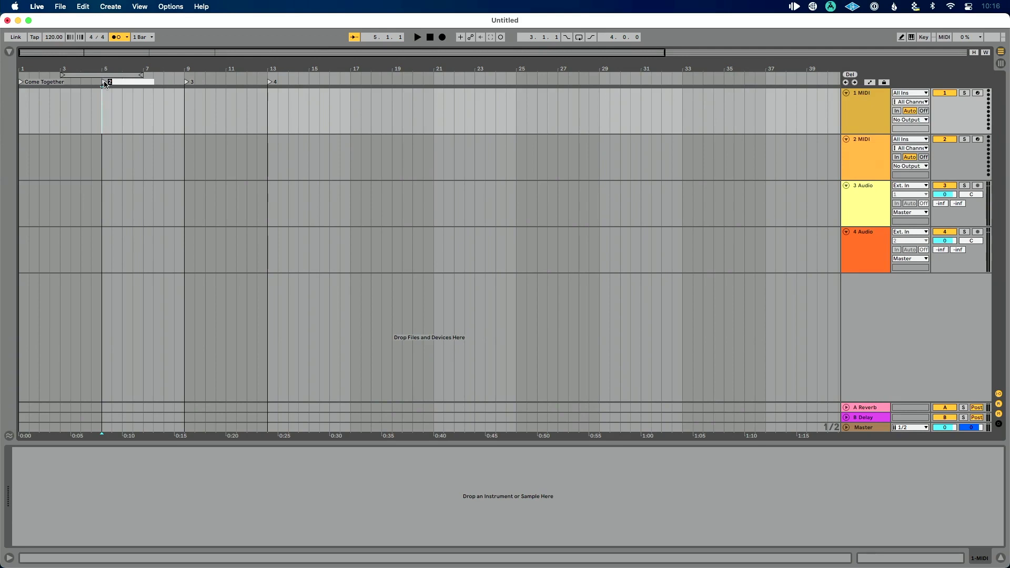
{"action": "type", "text": "Let it Be"}
{"action": "key", "text": "Return"}
- Rename locators 3 and 4 to Kiss Me and Don't Give Up
{"action": "left_click", "coordinate": [186, 82]}
{"action": "key", "text": "super+r"}
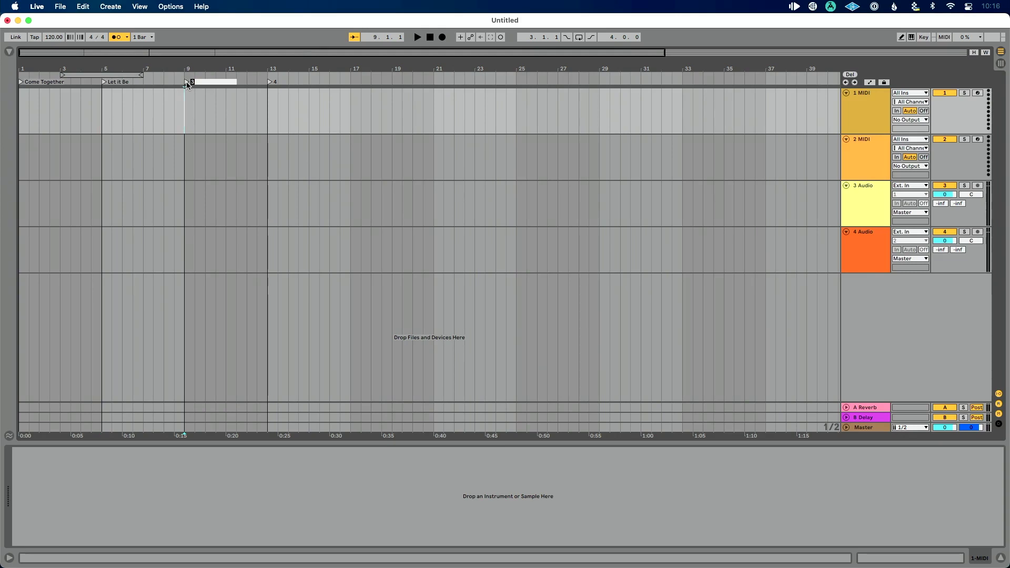
{"action": "type", "text": "Kiss Me"}
{"action": "key", "text": "Return"}
{"action": "left_click", "coordinate": [270, 82]}
{"action": "key", "text": "super+r"}
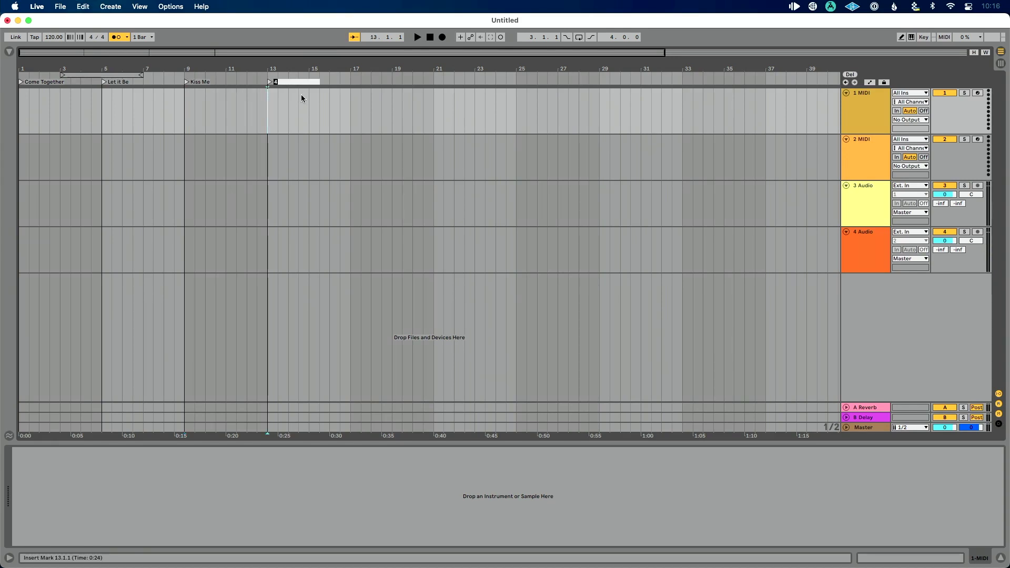
{"action": "type", "text": "Don't Give Up"}
{"action": "key", "text": "Return"}
{"action": "key", "text": "super+Tab"}
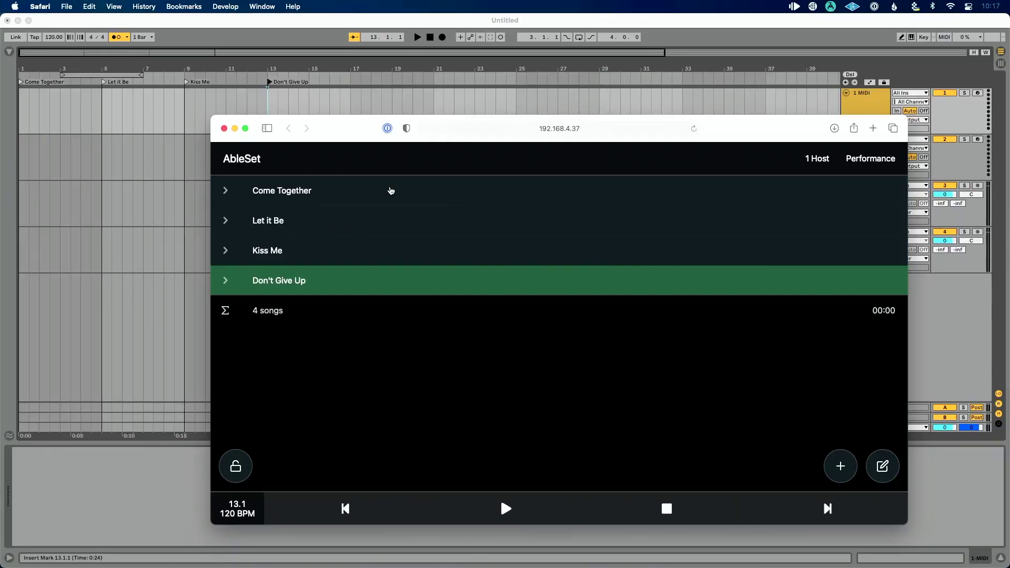
- Turn on Autoplay in AbleSet's settings
{"action": "left_click", "coordinate": [794, 6]}
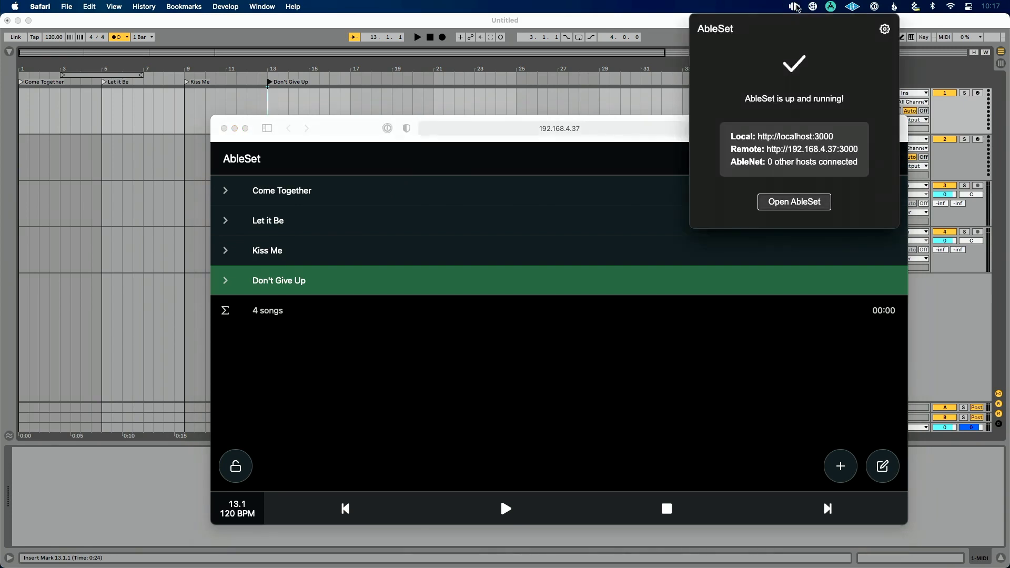
{"action": "left_click", "coordinate": [886, 29]}
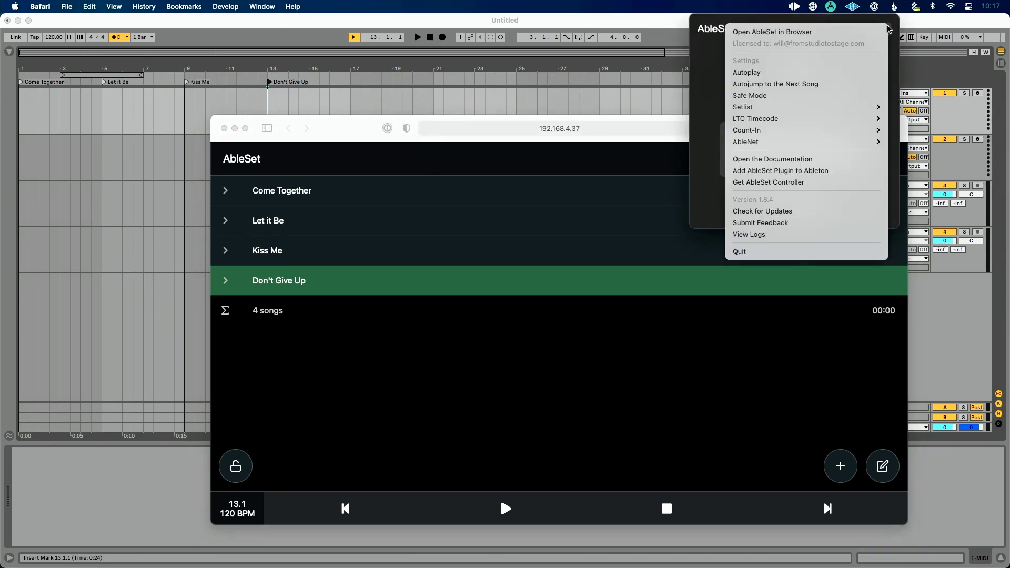
{"action": "left_click", "coordinate": [804, 74]}
{"action": "left_click", "coordinate": [794, 7]}
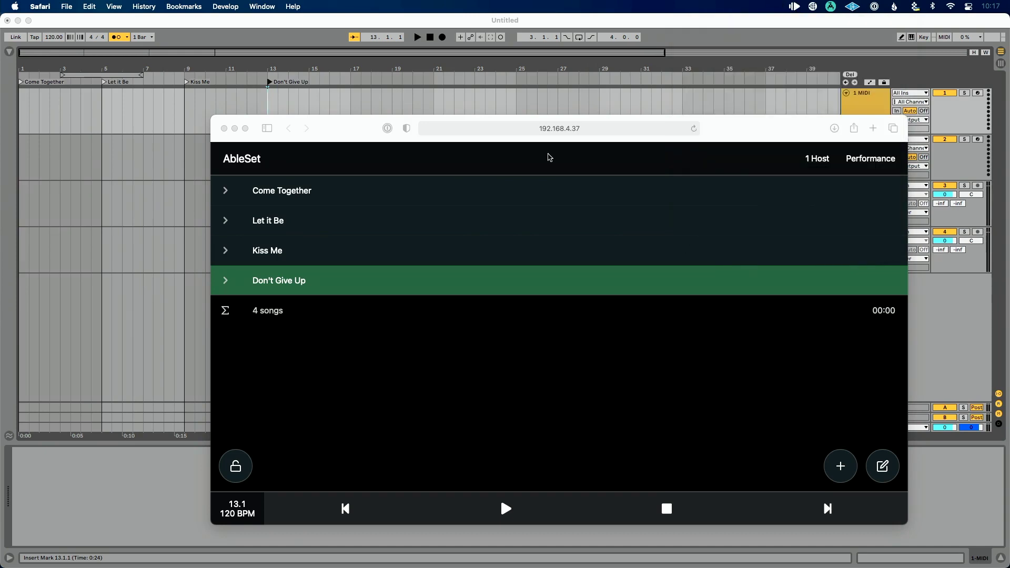
- Play the set from Come Together and stop it once it reaches Kiss Me
{"action": "left_click", "coordinate": [338, 134]}
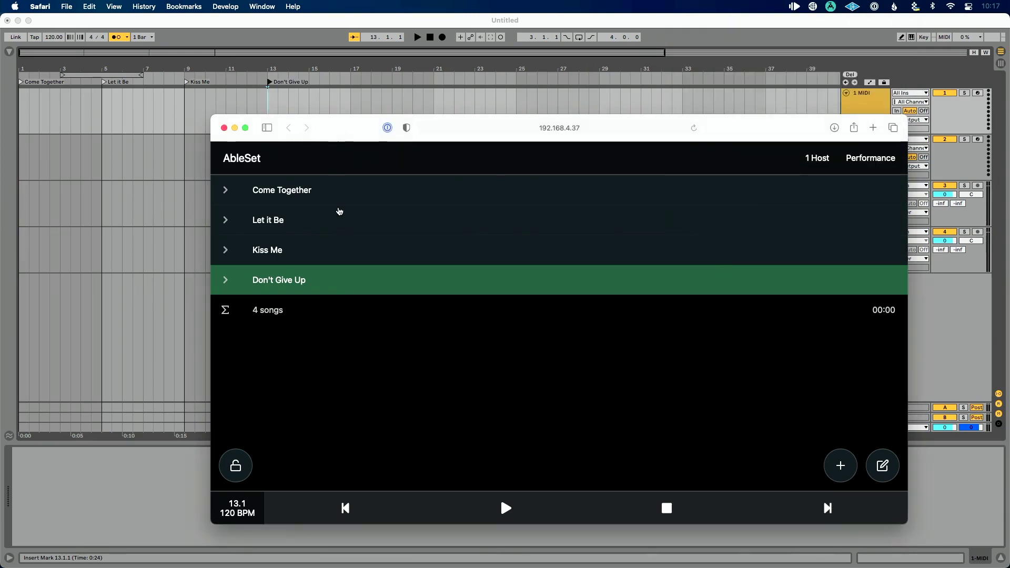
{"action": "left_click", "coordinate": [323, 191]}
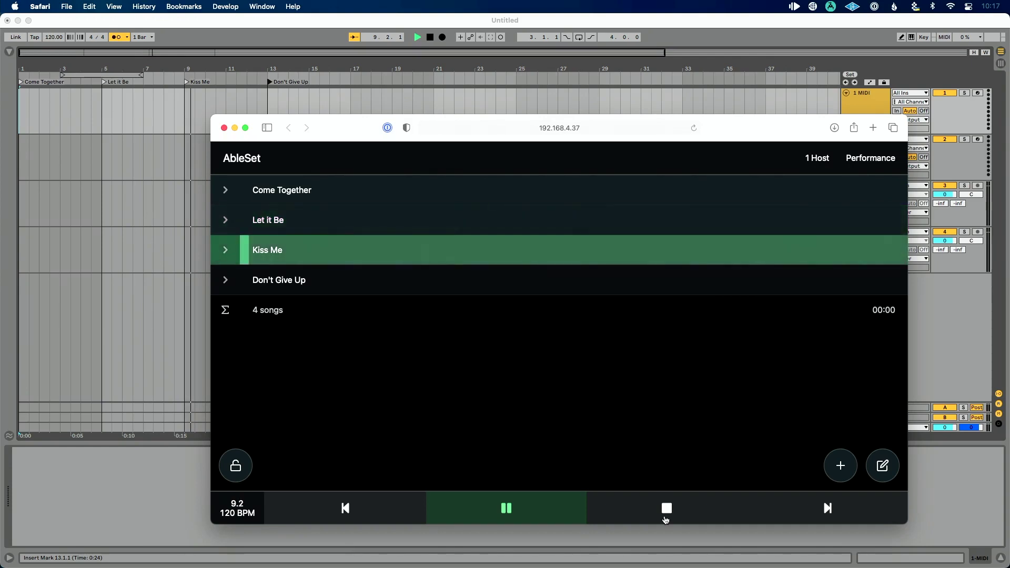
{"action": "left_click", "coordinate": [665, 518]}
- Turn off Autoplay in AbleSet's settings
{"action": "left_click", "coordinate": [795, 7]}
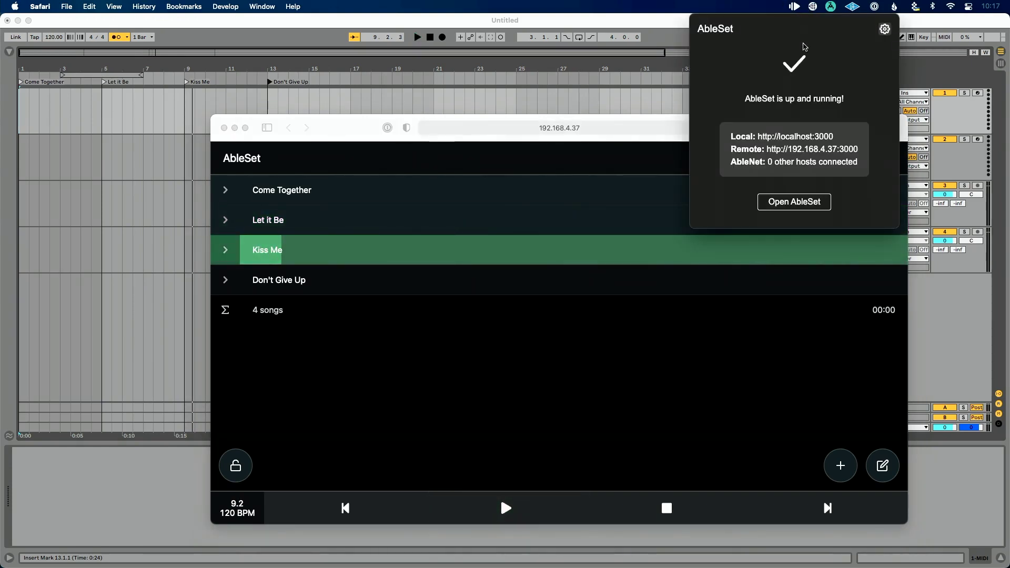
{"action": "left_click", "coordinate": [884, 29]}
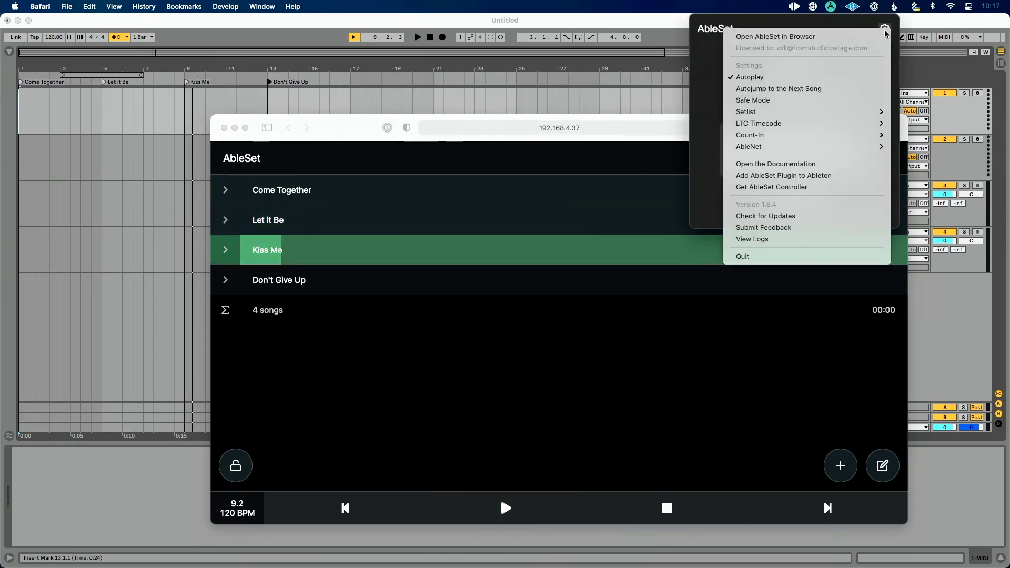
{"action": "left_click", "coordinate": [844, 79]}
{"action": "left_click", "coordinate": [590, 300]}
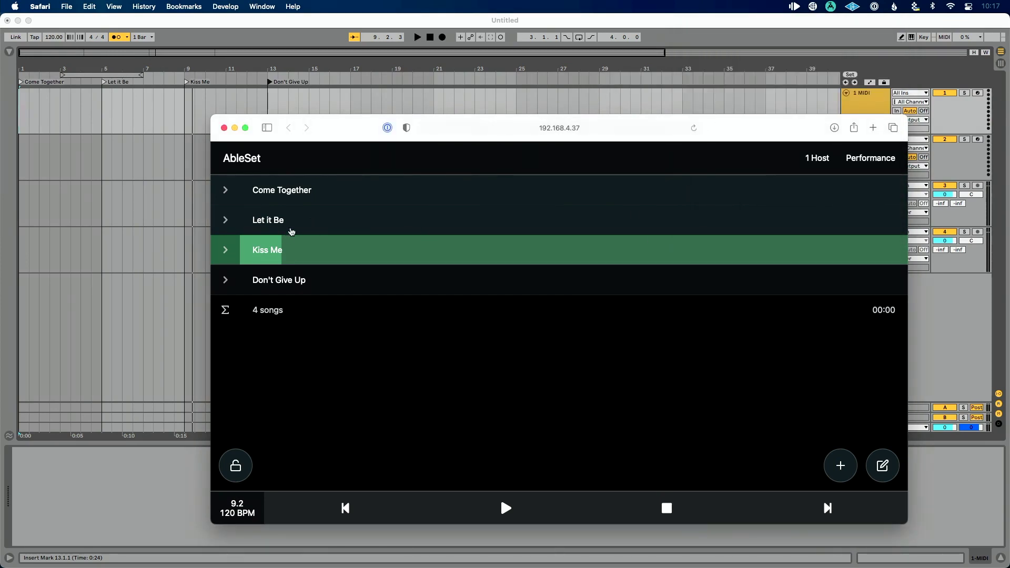
- Play from Let it Be, queue Don't Give Up next, then pause playback
{"action": "left_click", "coordinate": [303, 220]}
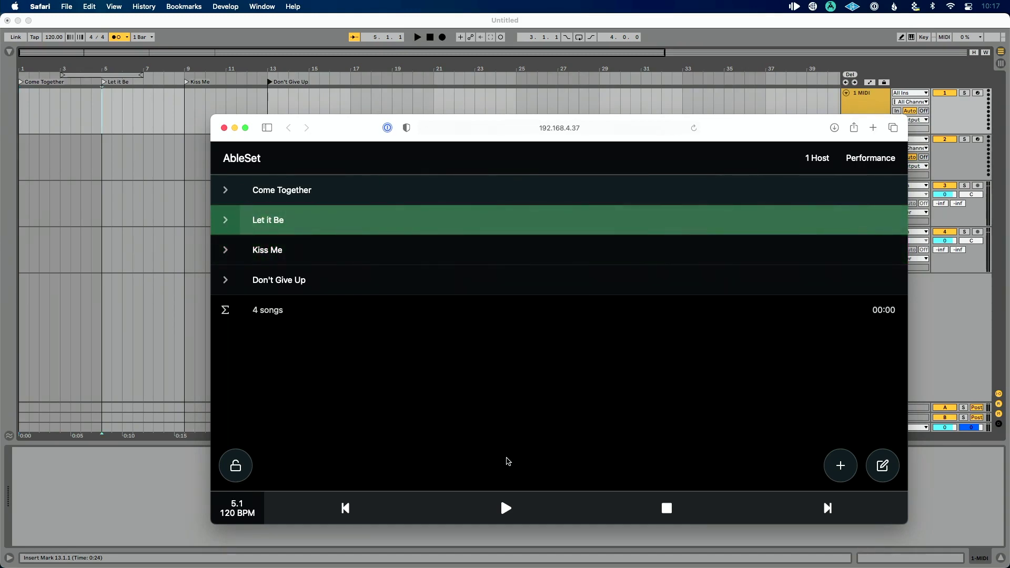
{"action": "left_click", "coordinate": [505, 508]}
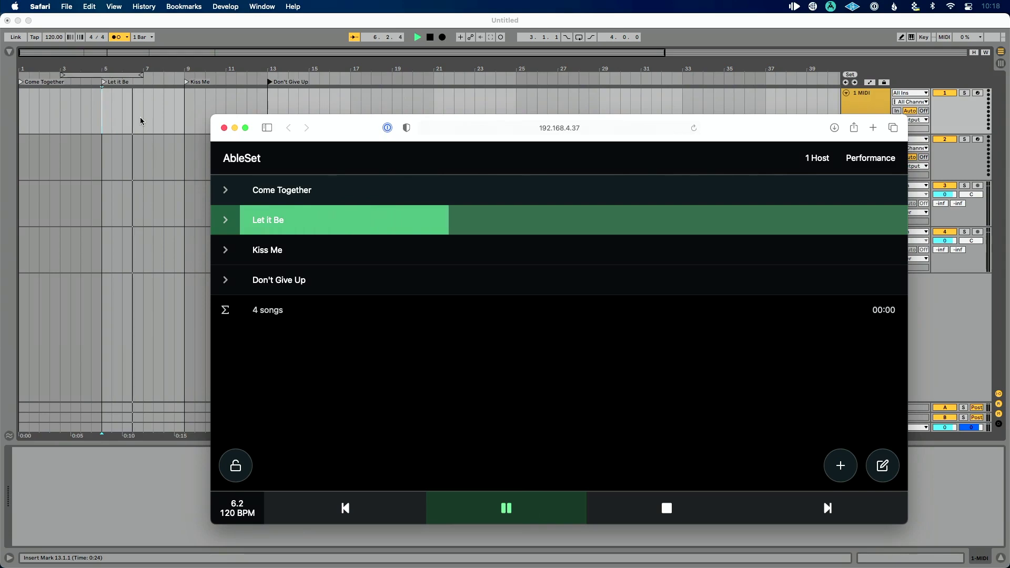
{"action": "left_click", "coordinate": [305, 280]}
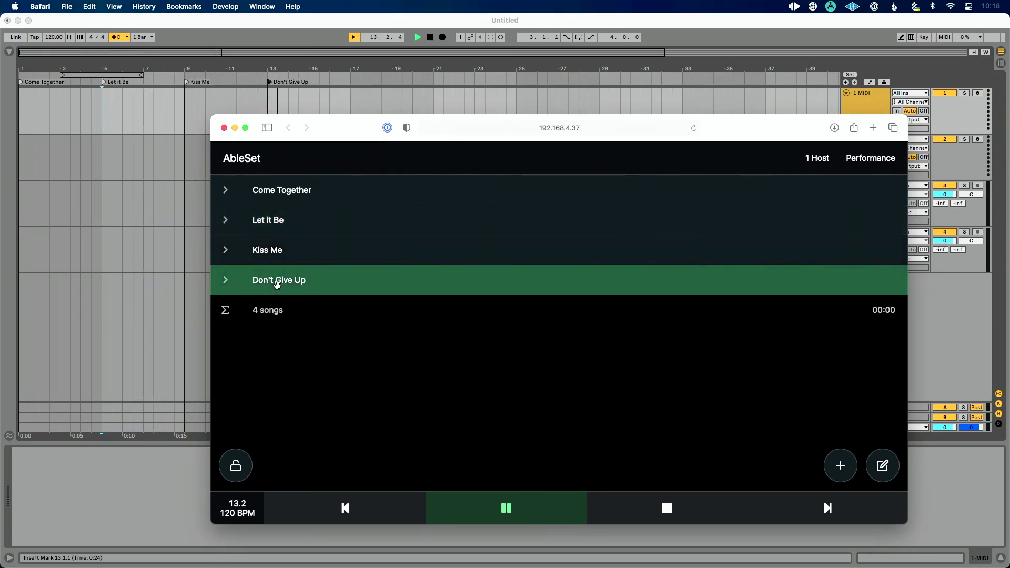
{"action": "left_click", "coordinate": [500, 496]}
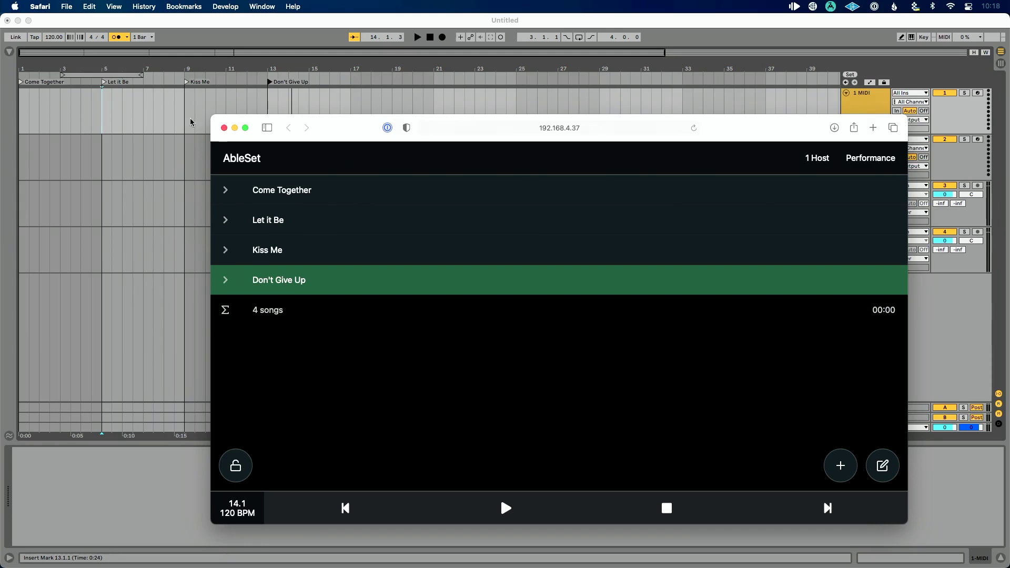
{"action": "left_click", "coordinate": [145, 37]}
{"action": "left_click", "coordinate": [146, 38]}
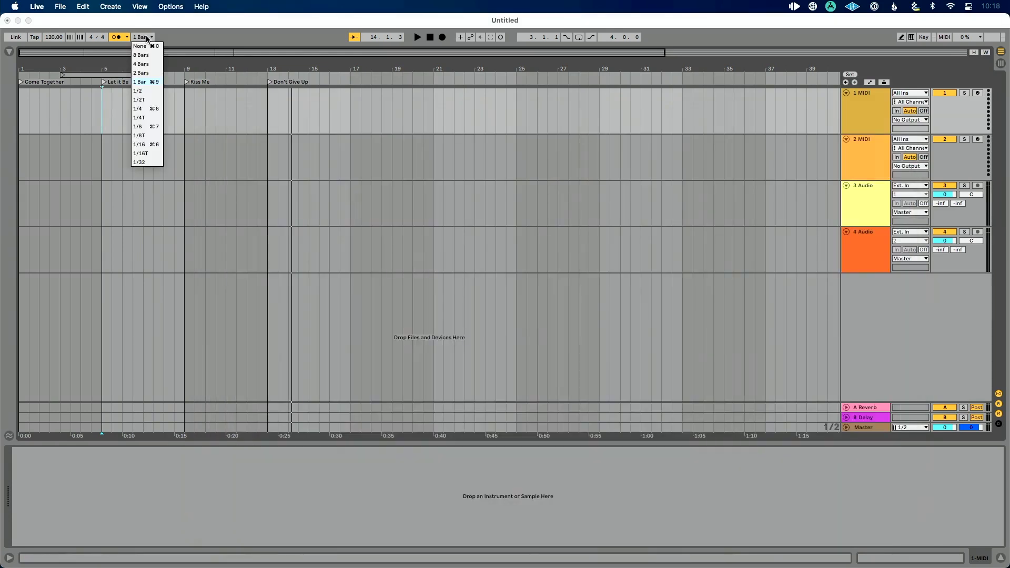
{"action": "left_click", "coordinate": [157, 82]}
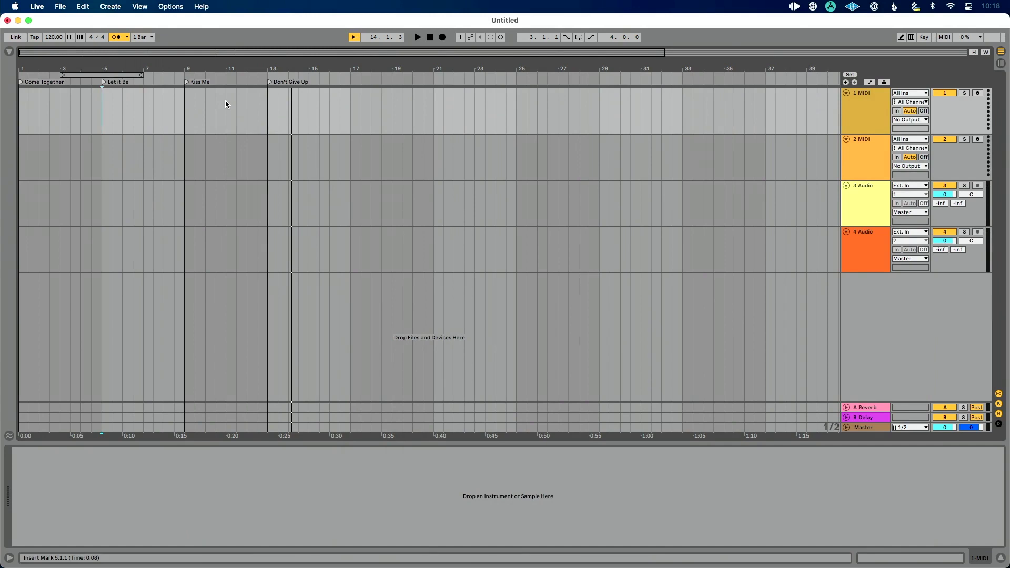
{"action": "key", "text": "super+Tab"}
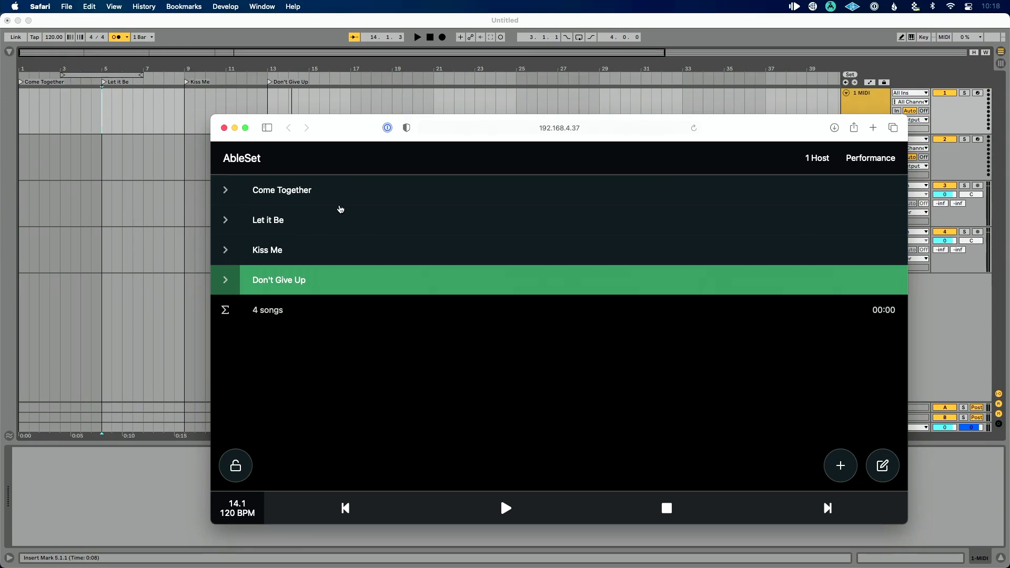
- Play the setlist from Come Together, skip through to Don't Give Up, stop, and enter edit mode
{"action": "left_click", "coordinate": [349, 195]}
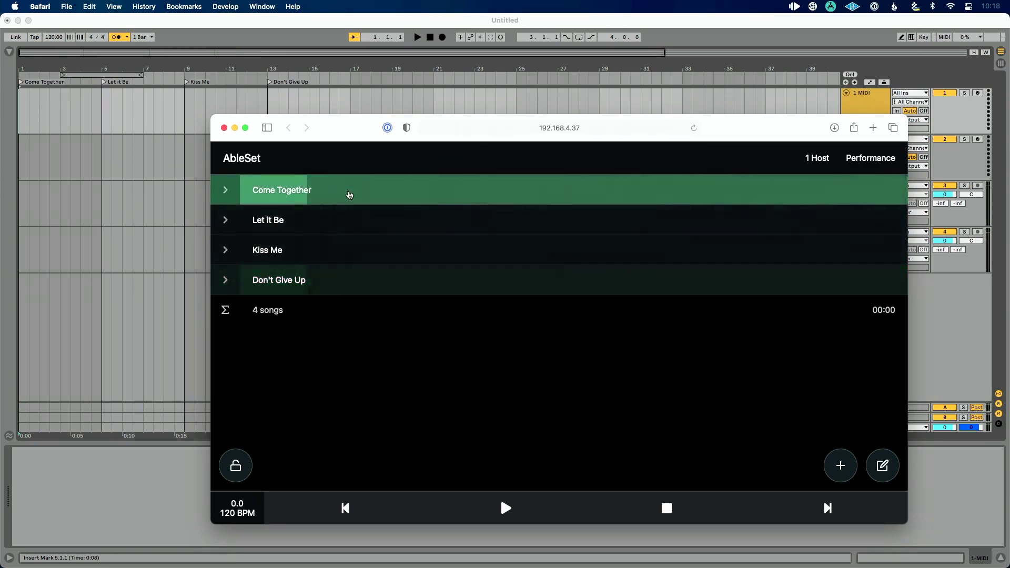
{"action": "left_click", "coordinate": [507, 509]}
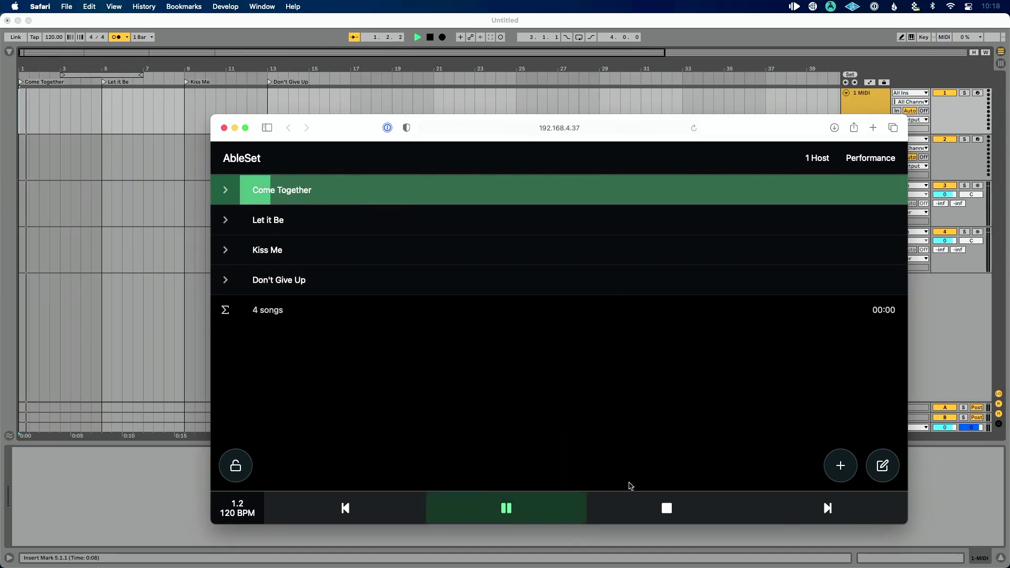
{"action": "left_click", "coordinate": [816, 509]}
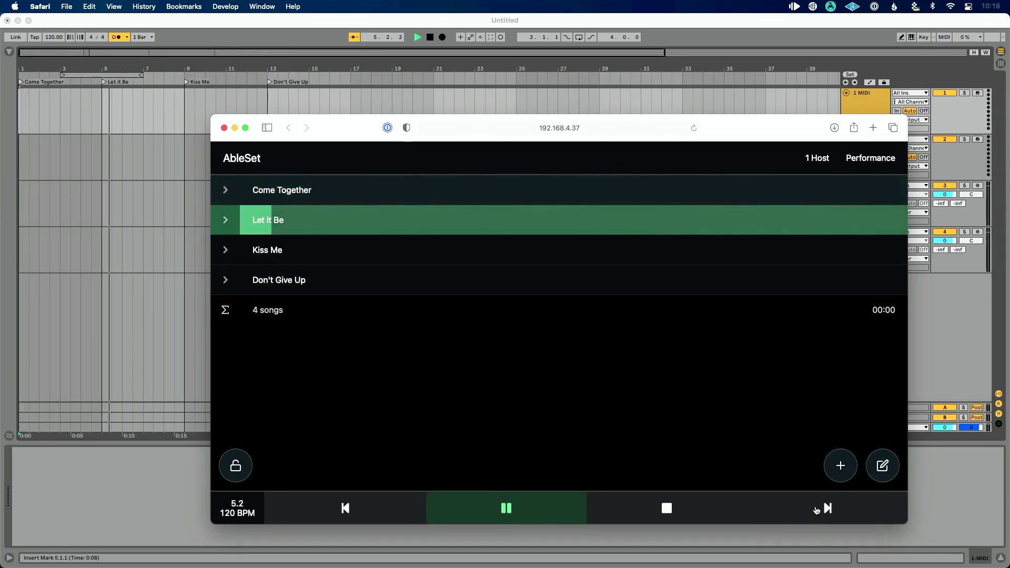
{"action": "left_click", "coordinate": [828, 509]}
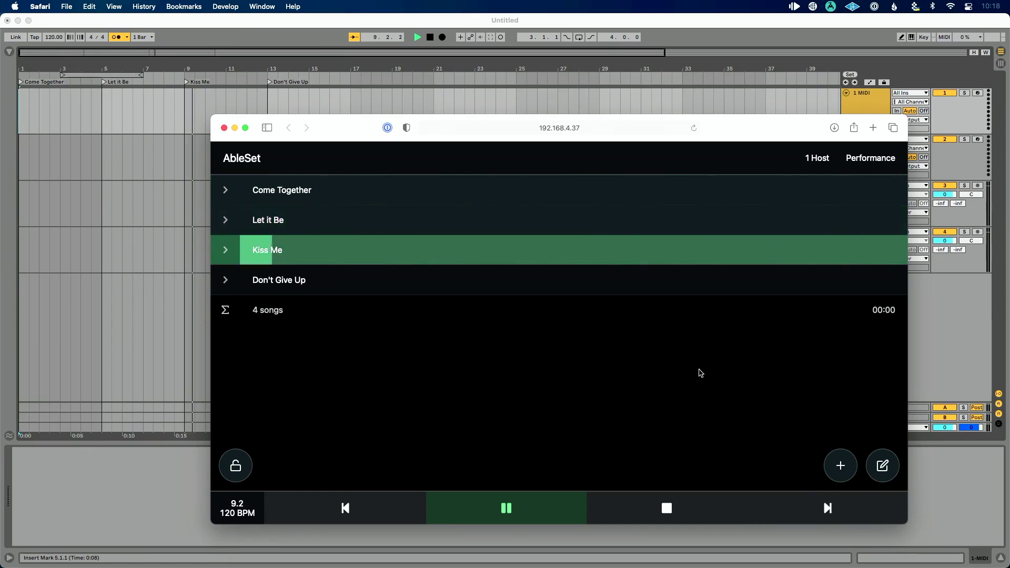
{"action": "left_click", "coordinate": [828, 509]}
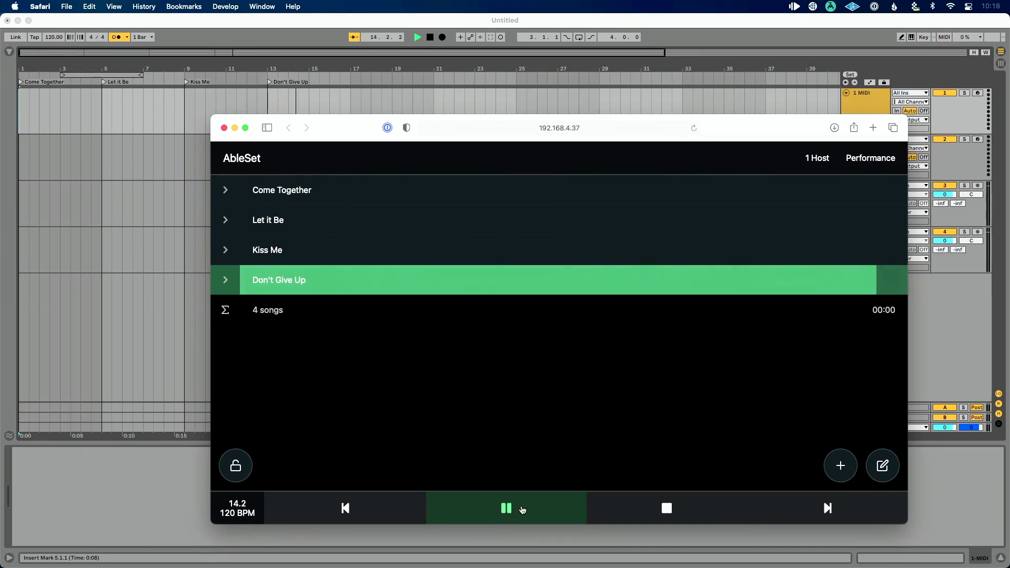
{"action": "left_click", "coordinate": [652, 510]}
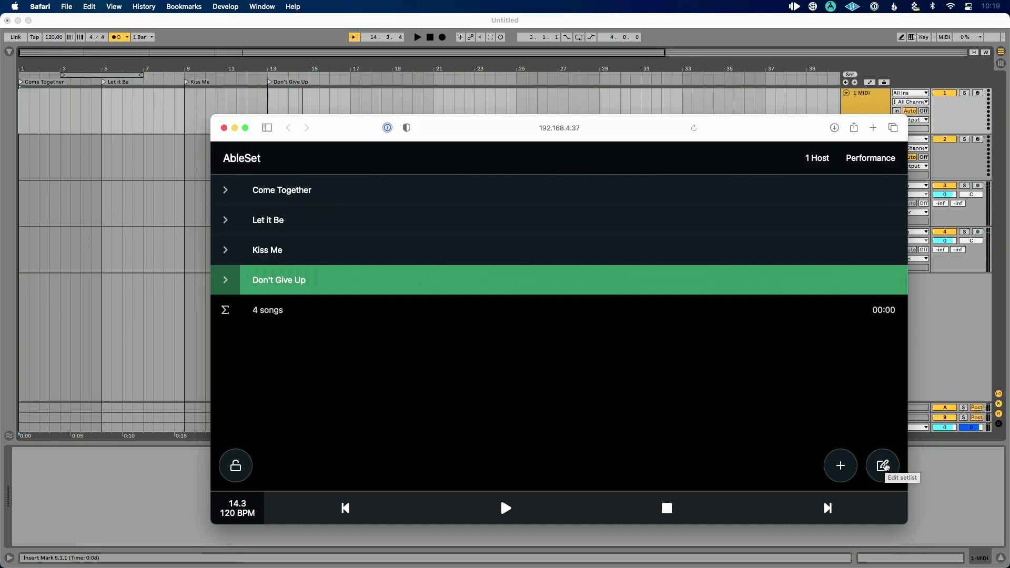
{"action": "left_click", "coordinate": [883, 466]}
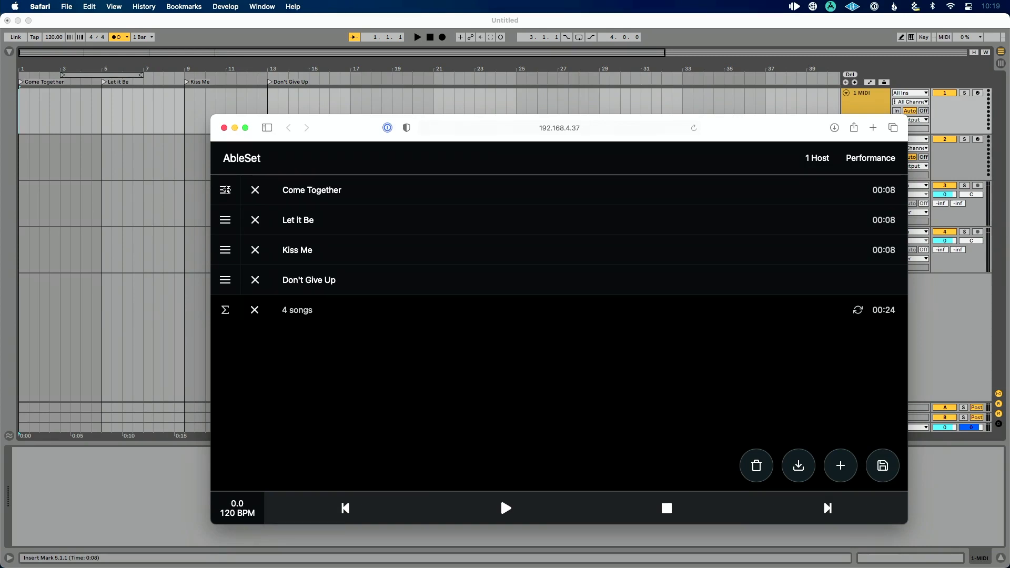
- Reorder the setlist to Kiss Me, Let it Be, Don't Give Up, Come Together and save it
{"action": "mouse_move", "coordinate": [225, 190]}
{"action": "left_mouse_down"}
{"action": "mouse_move", "coordinate": [225, 247]}
{"action": "mouse_move", "coordinate": [226, 188]}
{"action": "left_mouse_up"}
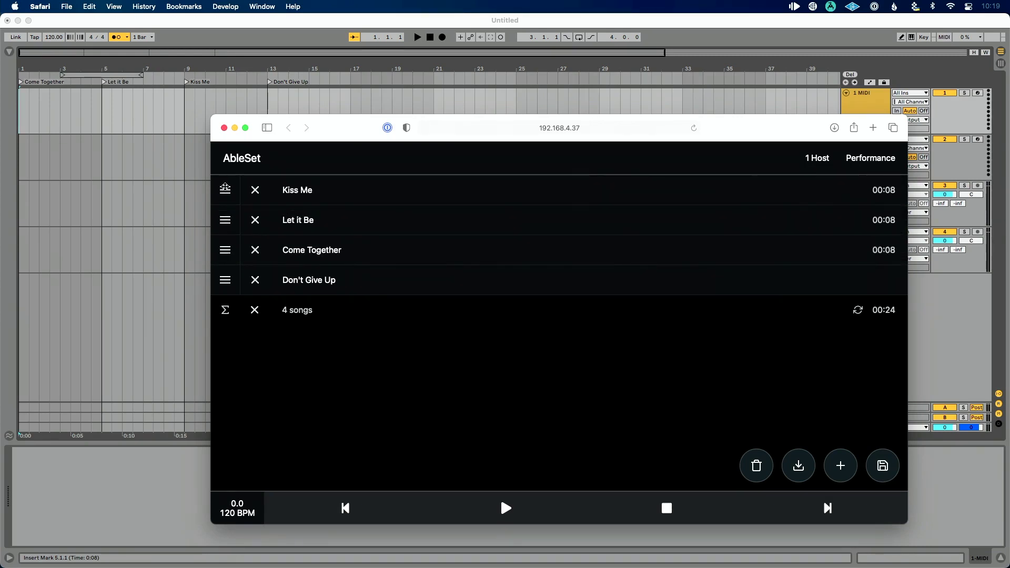
{"action": "left_click_drag", "start_coordinate": [225, 275], "coordinate": [225, 249]}
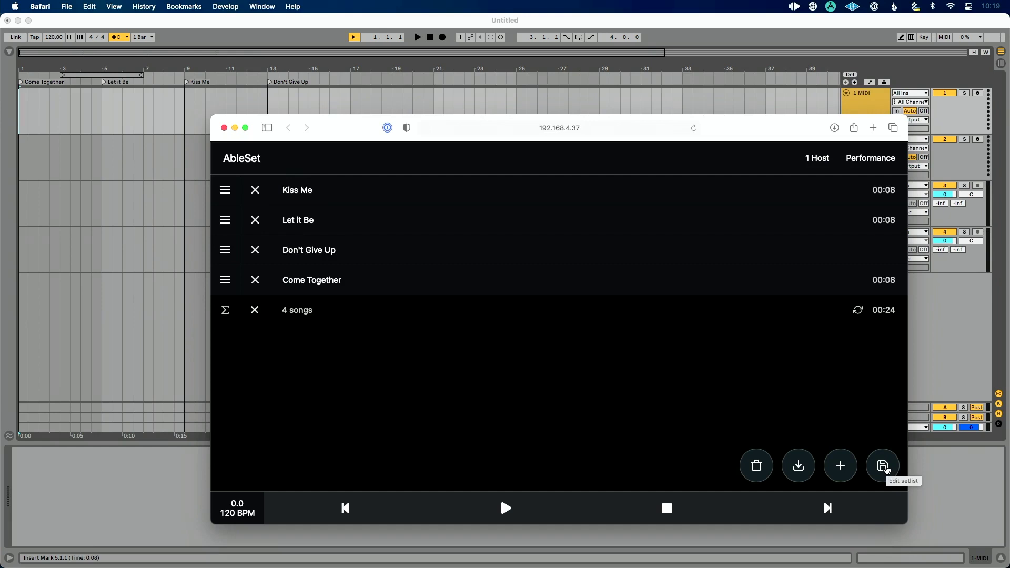
{"action": "left_click", "coordinate": [883, 466]}
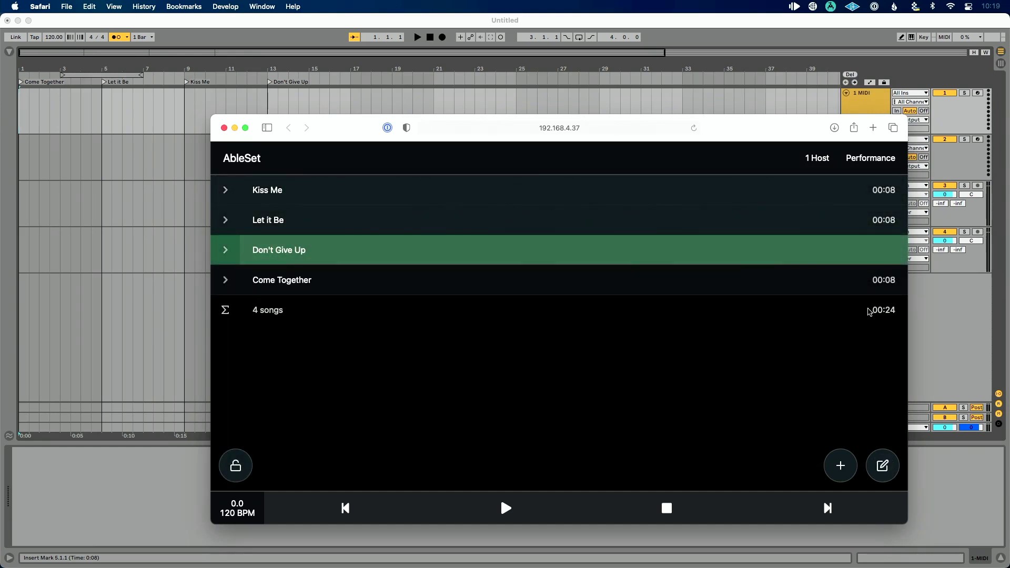
{"action": "left_click_drag", "start_coordinate": [898, 312], "coordinate": [865, 309]}
- Play the reordered setlist starting from Kiss Me
{"action": "left_click_drag", "start_coordinate": [331, 129], "coordinate": [356, 136]}
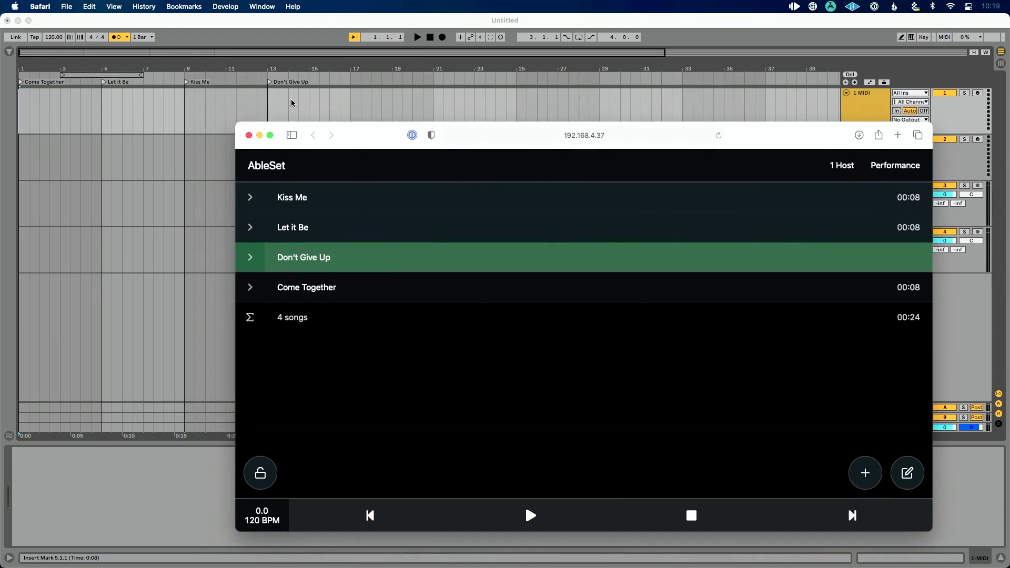
{"action": "left_click", "coordinate": [338, 200]}
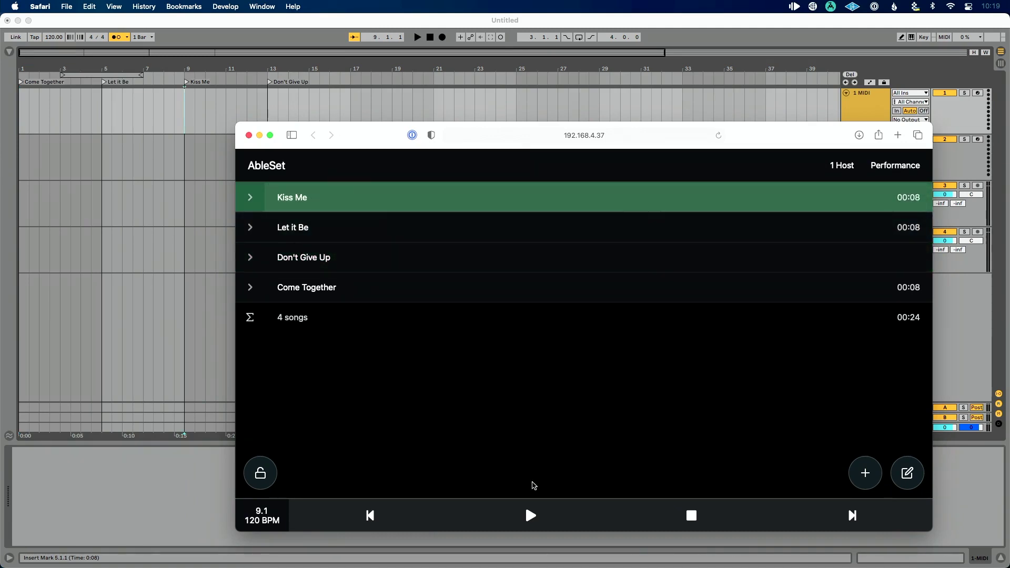
{"action": "left_click", "coordinate": [531, 516]}
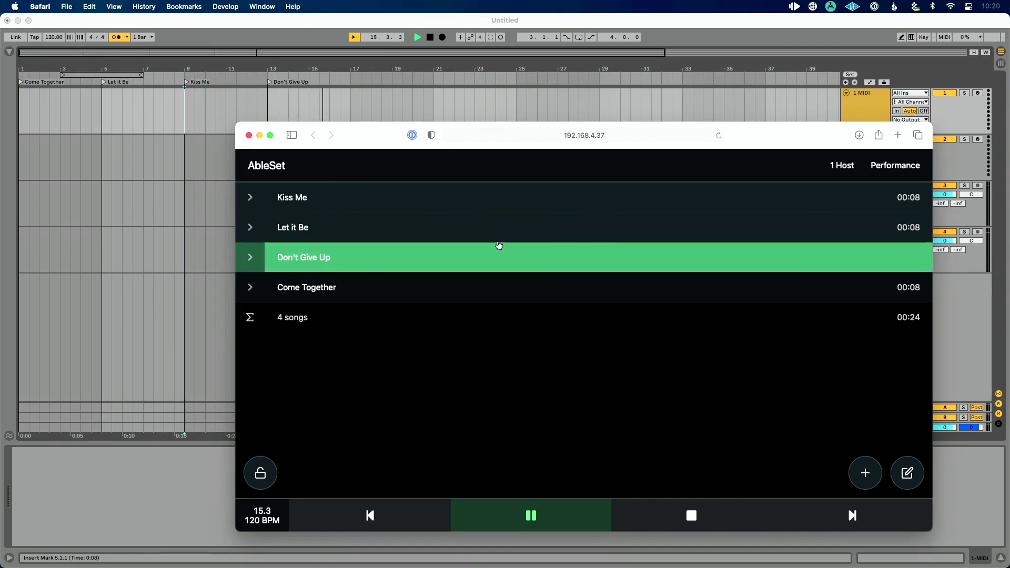
- Stop playback and add a new locator named 1 at bar 17 in Live's arrangement
{"action": "key", "text": "space"}
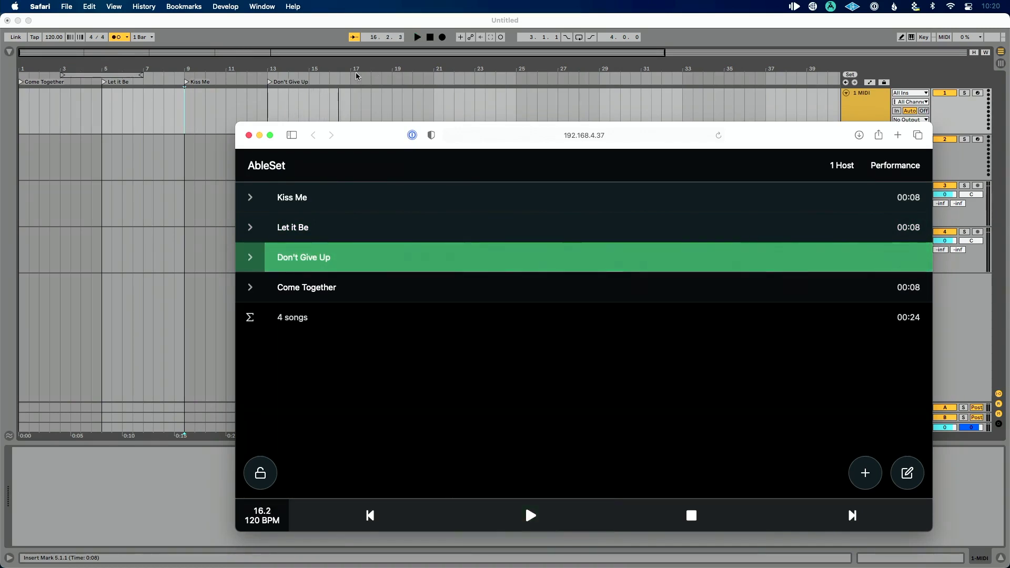
{"action": "right_click", "coordinate": [350, 76]}
{"action": "left_click", "coordinate": [352, 76]}
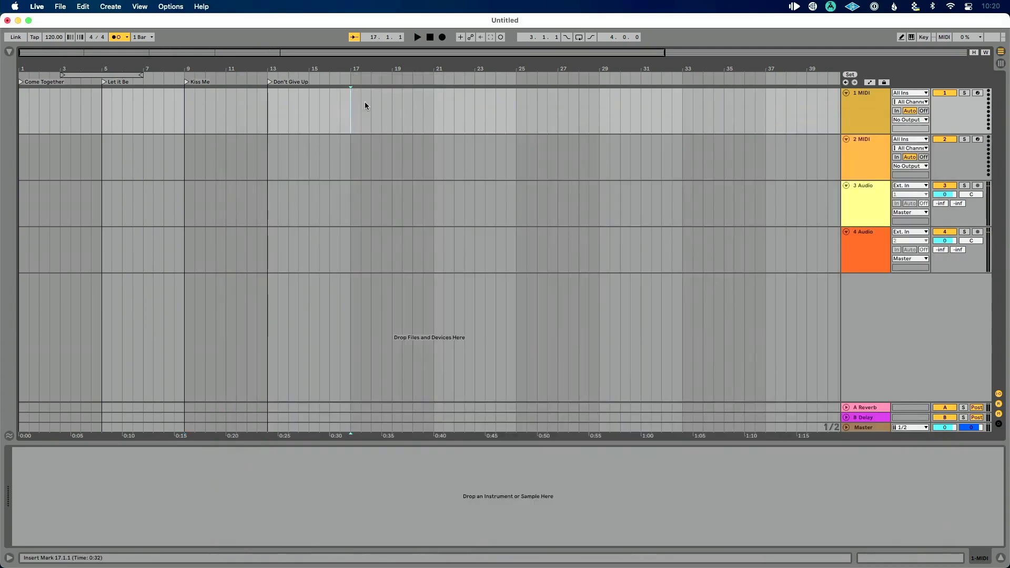
{"action": "right_click", "coordinate": [348, 76]}
{"action": "left_click", "coordinate": [364, 103]}
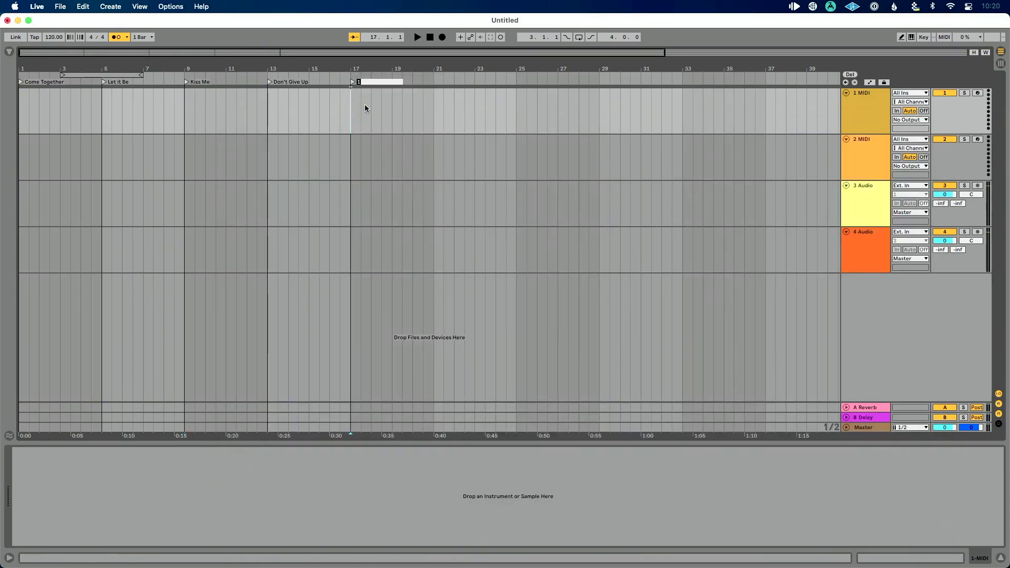
{"action": "key", "text": "Return"}
{"action": "key", "text": "super+Tab"}
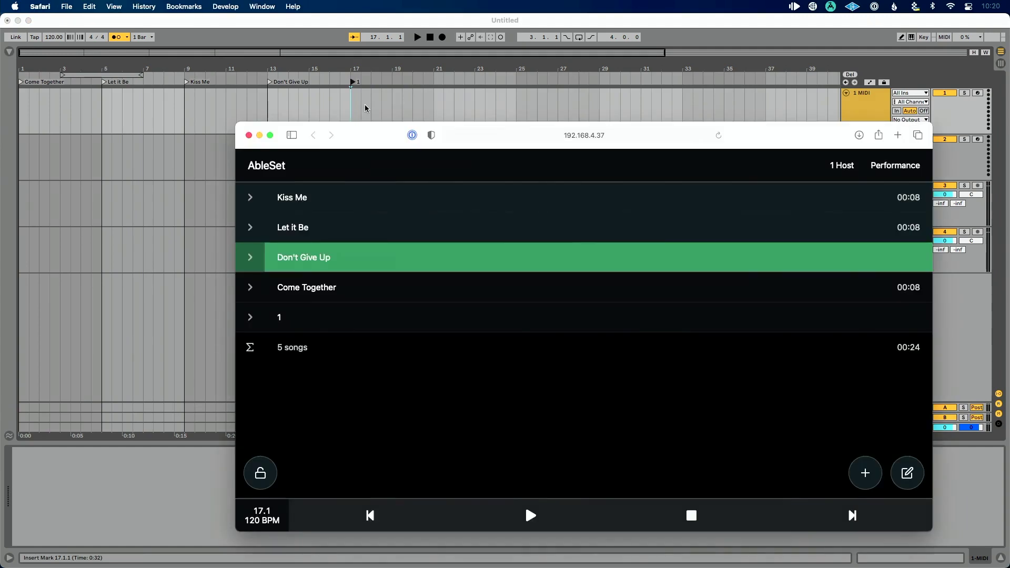
- Briefly play the set, pause it, and open the AbleSet setlist for editing
{"action": "key", "text": "super+Tab"}
{"action": "key", "text": "space"}
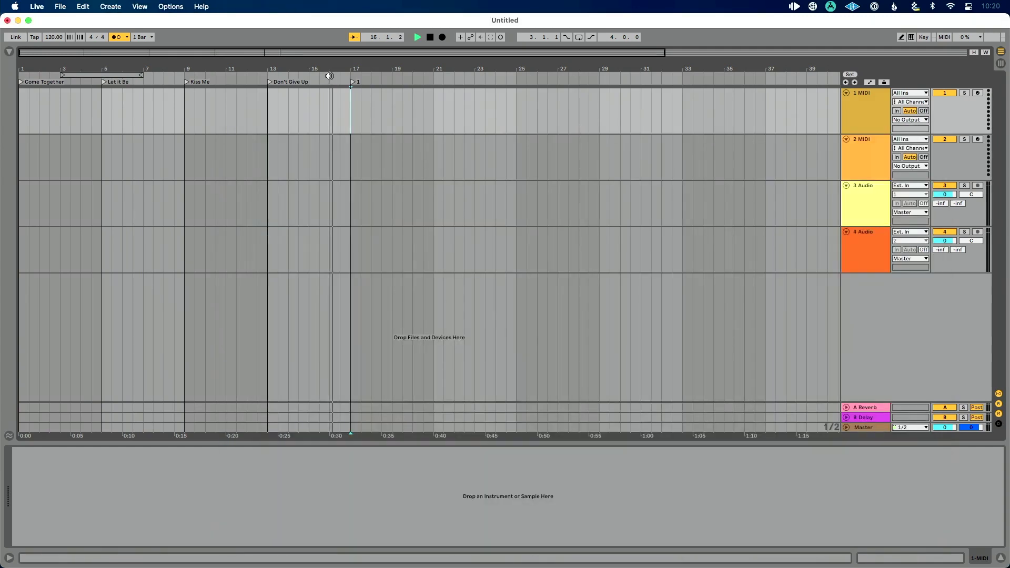
{"action": "key", "text": "super+Tab"}
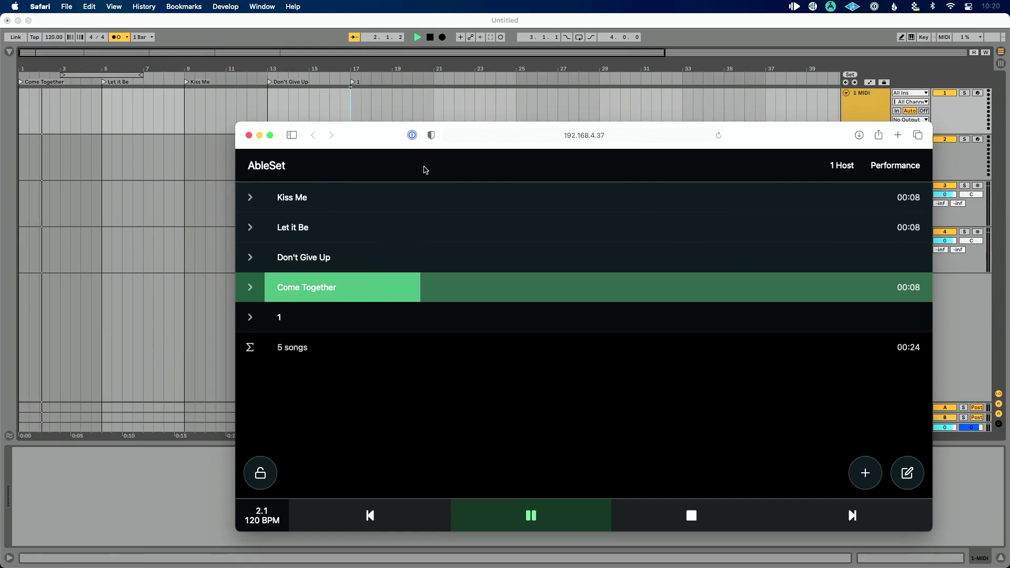
{"action": "left_click", "coordinate": [525, 503]}
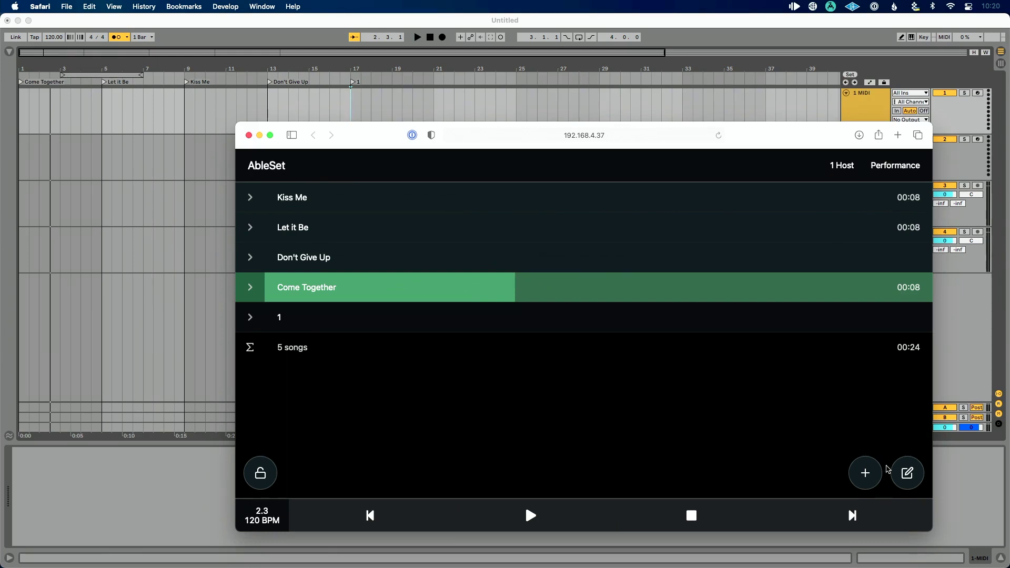
{"action": "left_click", "coordinate": [907, 473]}
- Remove Come Together, Don't Give Up and Let it Be from the setlist and save
{"action": "left_click", "coordinate": [280, 288]}
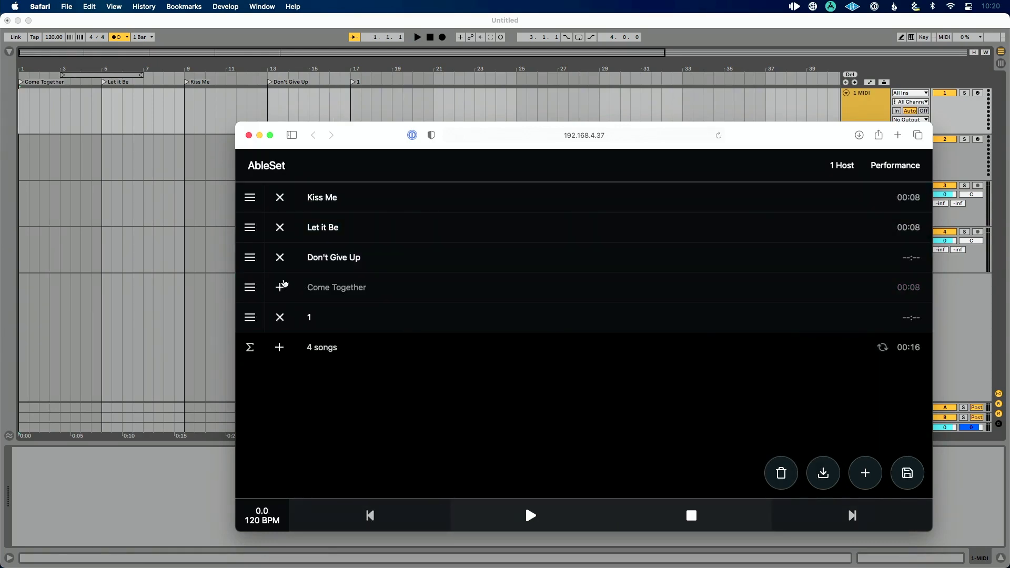
{"action": "left_click", "coordinate": [279, 257]}
{"action": "left_click", "coordinate": [280, 227]}
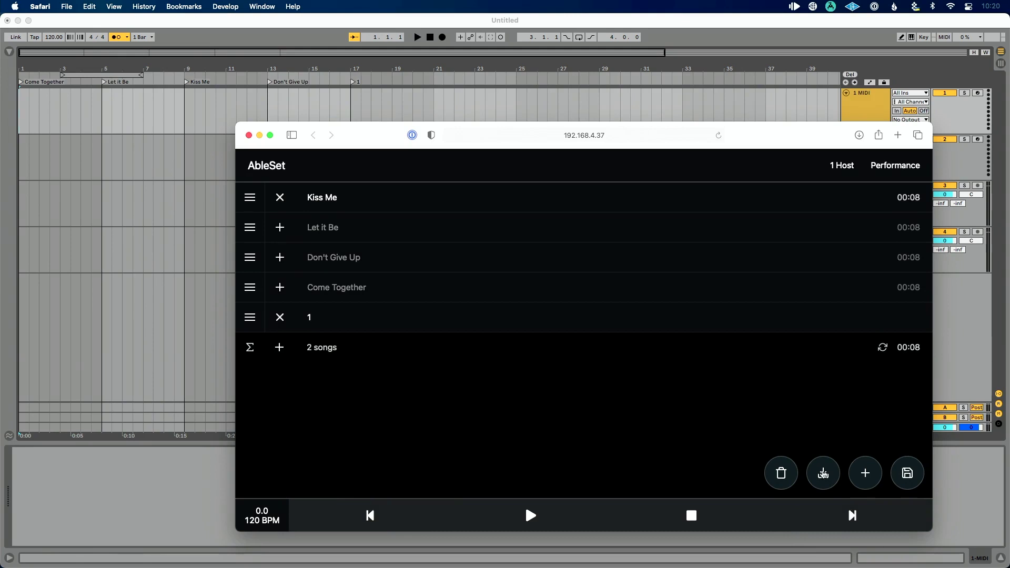
{"action": "left_click", "coordinate": [917, 479]}
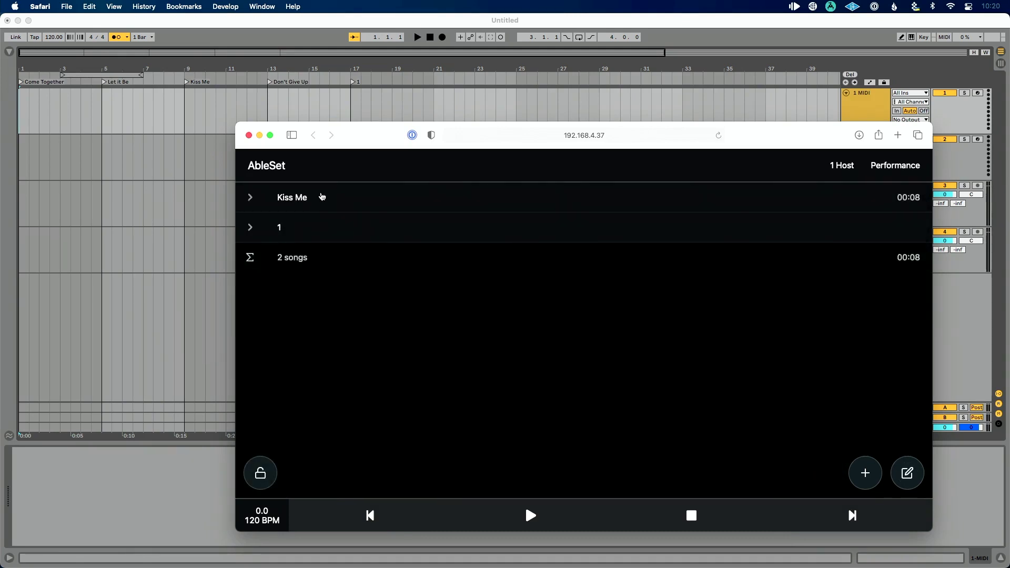
- Play from Kiss Me, search 'lw' to insert Let it Be after it, then dismiss the next picker
{"action": "left_click", "coordinate": [322, 196]}
{"action": "left_click", "coordinate": [531, 515]}
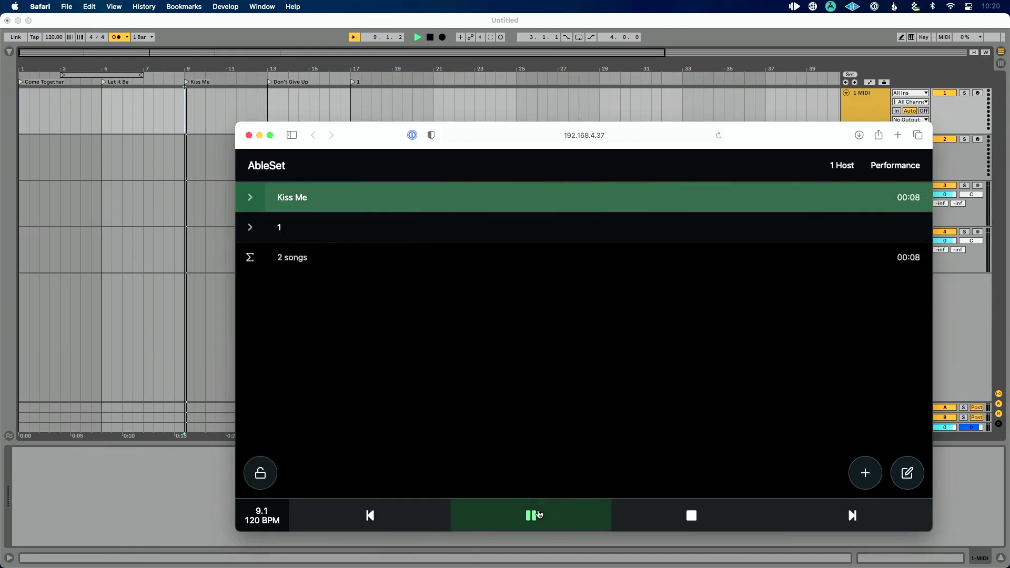
{"action": "left_click", "coordinate": [862, 473]}
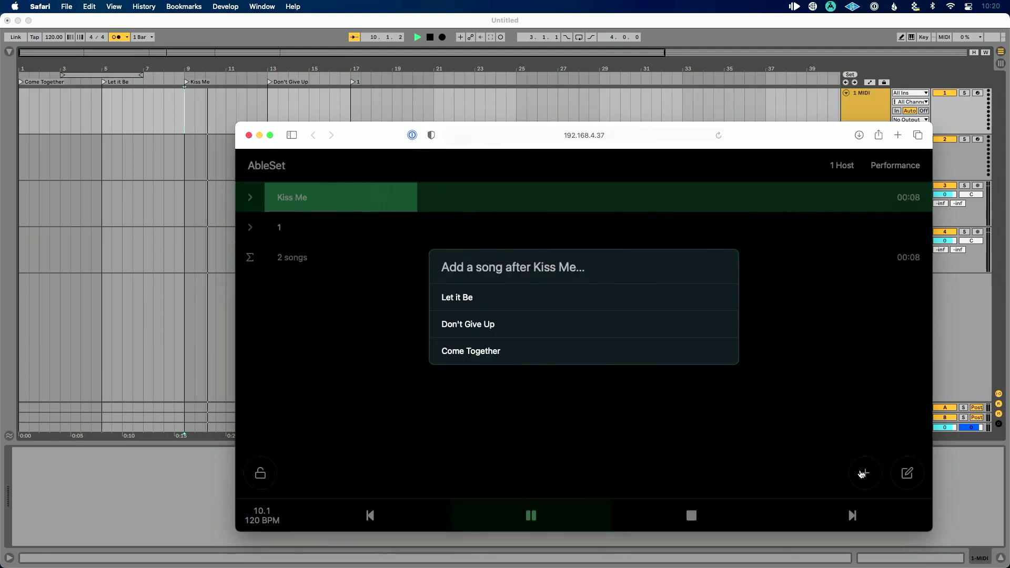
{"action": "type", "text": "lw"}
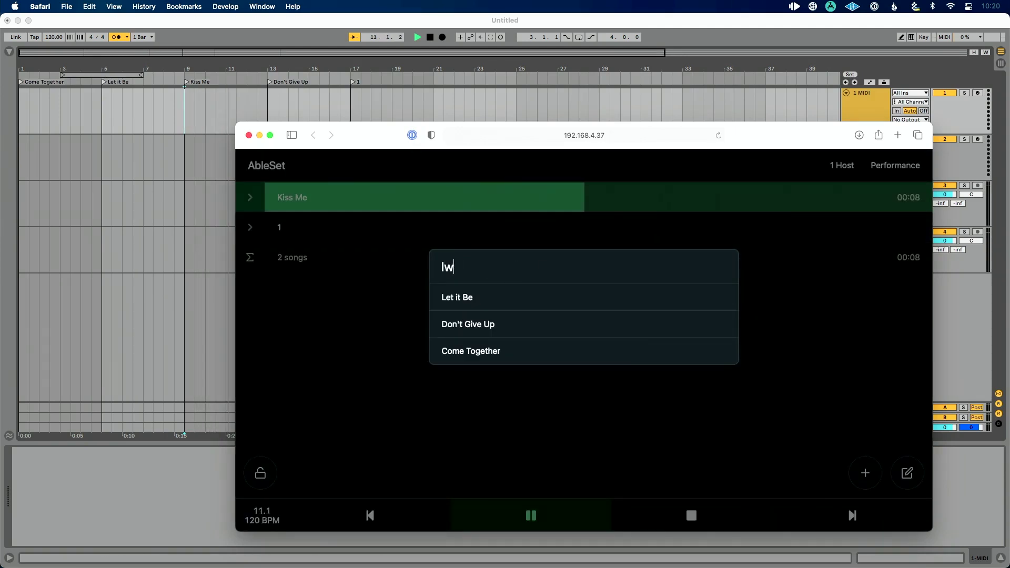
{"action": "key", "text": "Return"}
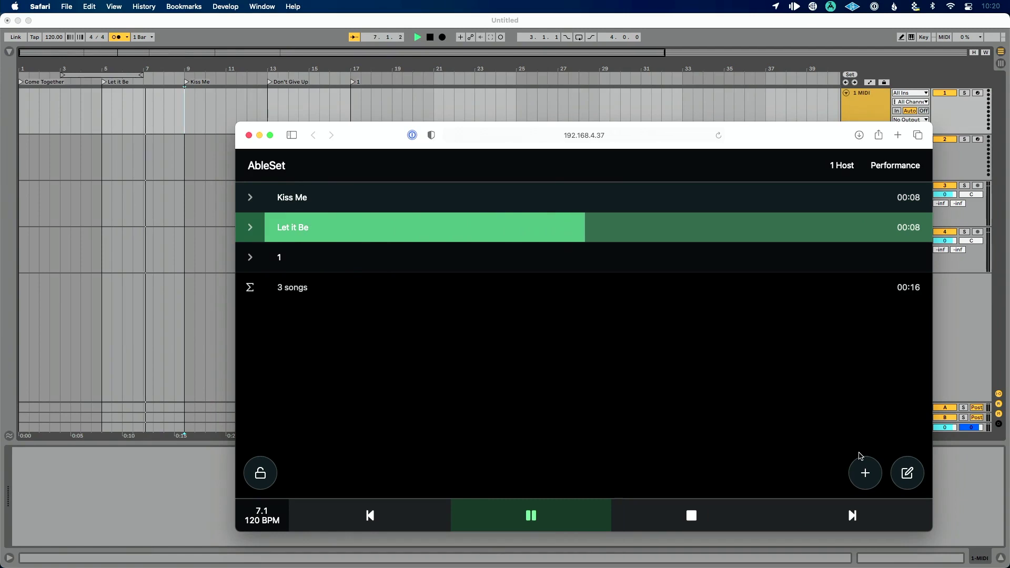
{"action": "left_click", "coordinate": [863, 478]}
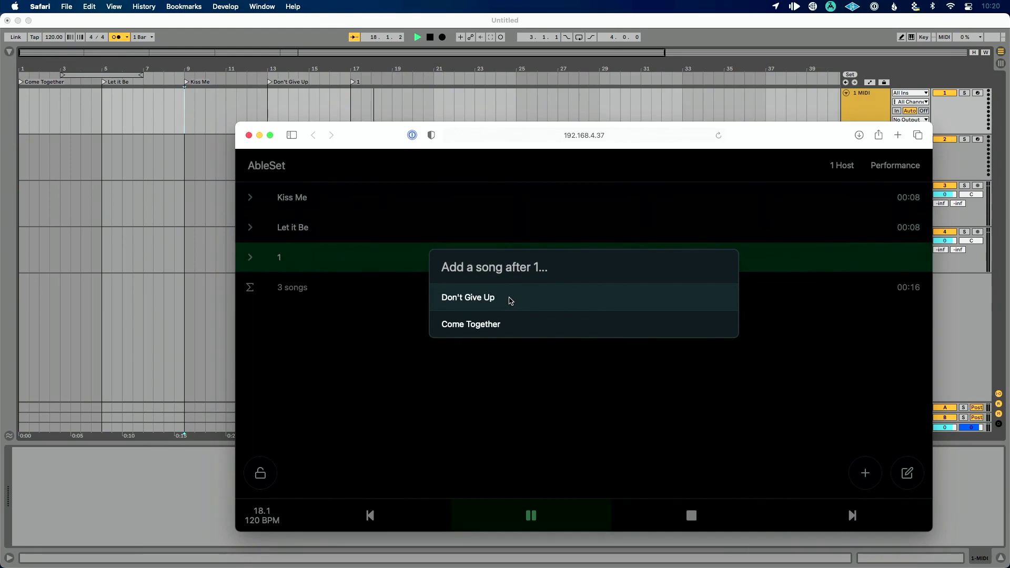
{"action": "left_click", "coordinate": [559, 370]}
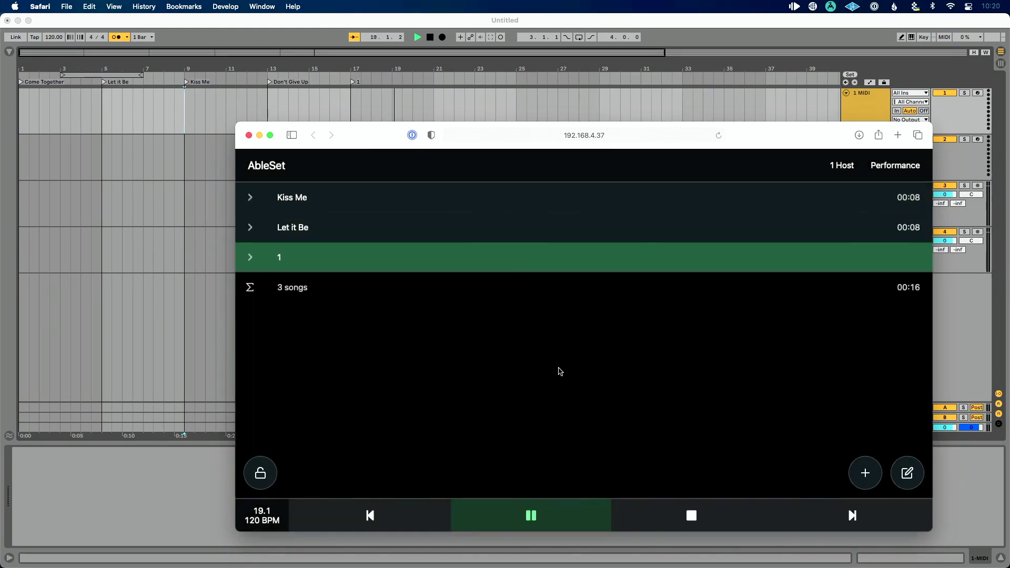
{"action": "left_click", "coordinate": [525, 503]}
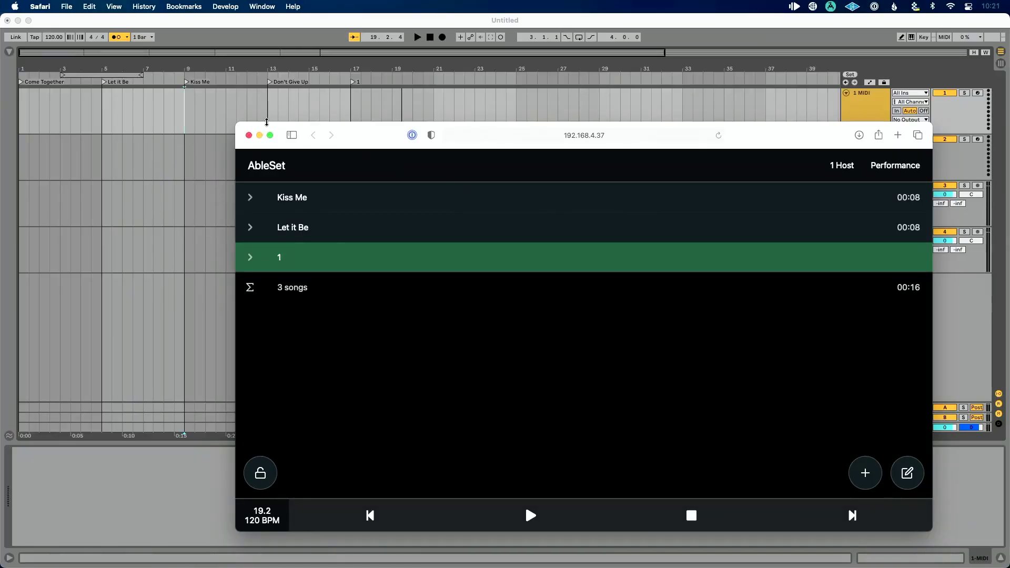
- Move the AbleSet window aside and start playback in Live's arrangement
{"action": "left_click_drag", "start_coordinate": [268, 128], "coordinate": [398, 122]}
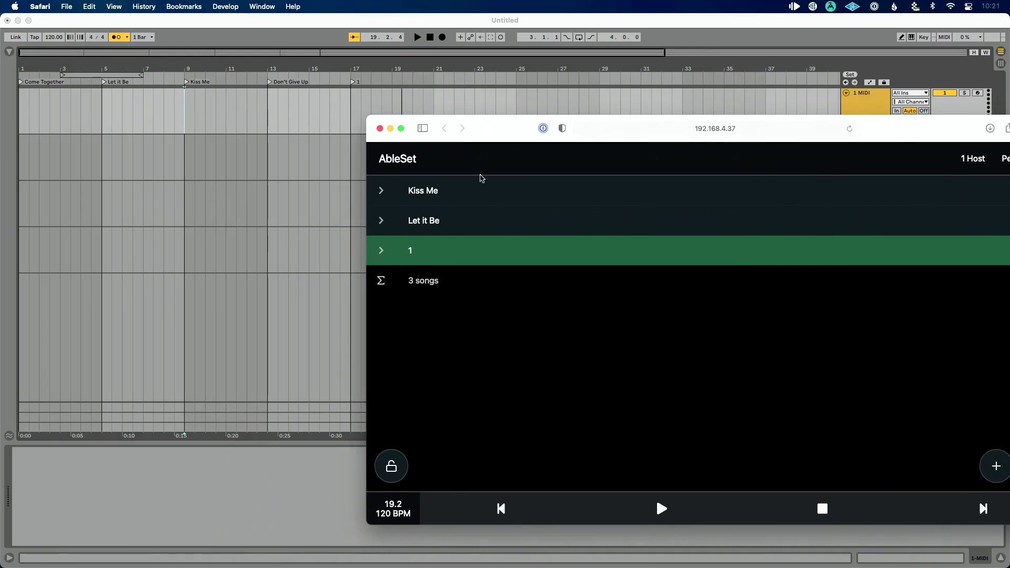
{"action": "left_click", "coordinate": [223, 111]}
{"action": "left_click", "coordinate": [233, 78]}
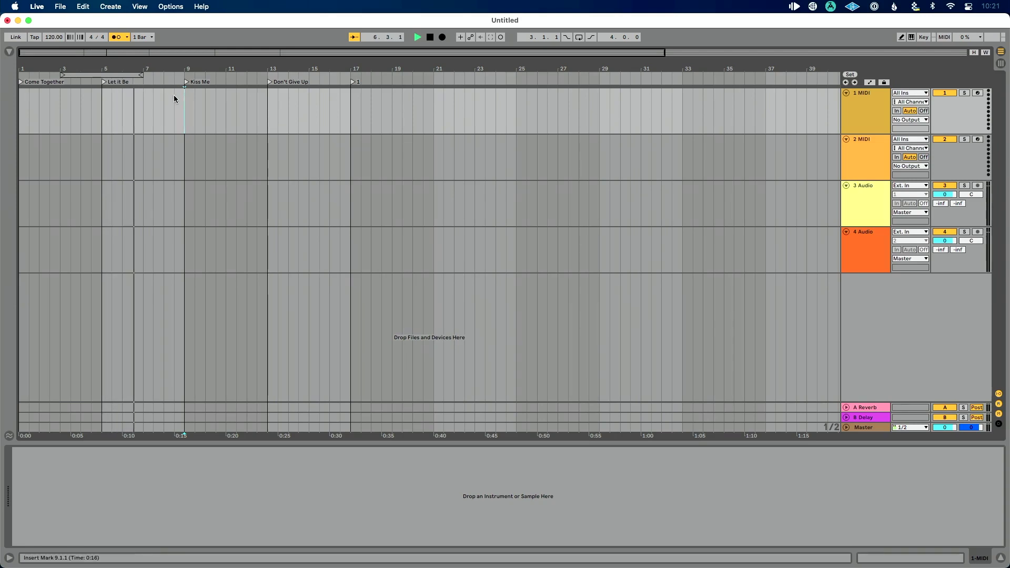
- Jump to bar 17, set the start point to bar 15, and confirm AbleSet is running
{"action": "left_click", "coordinate": [371, 86]}
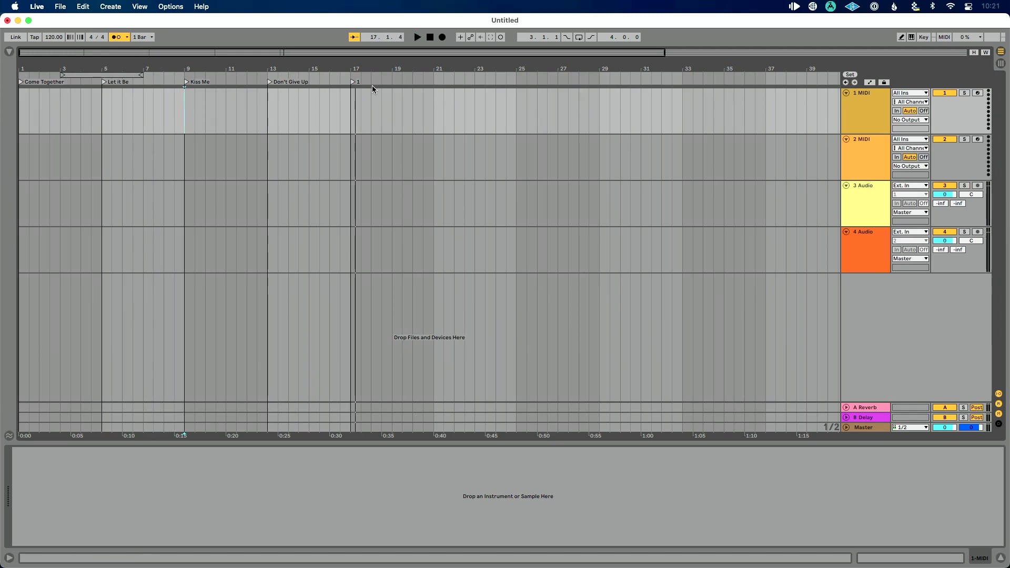
{"action": "left_click", "coordinate": [307, 109]}
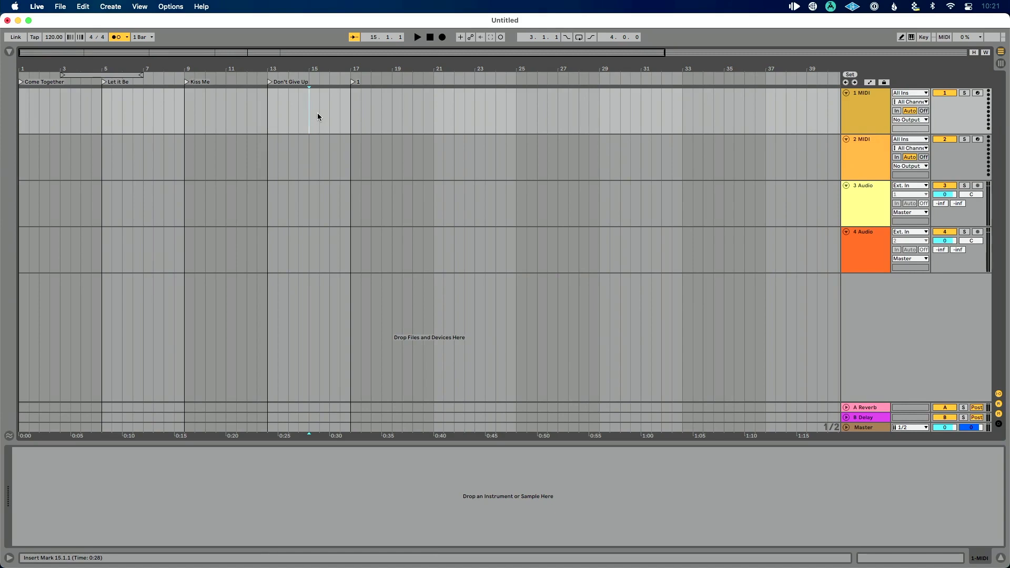
{"action": "left_click", "coordinate": [798, 6]}
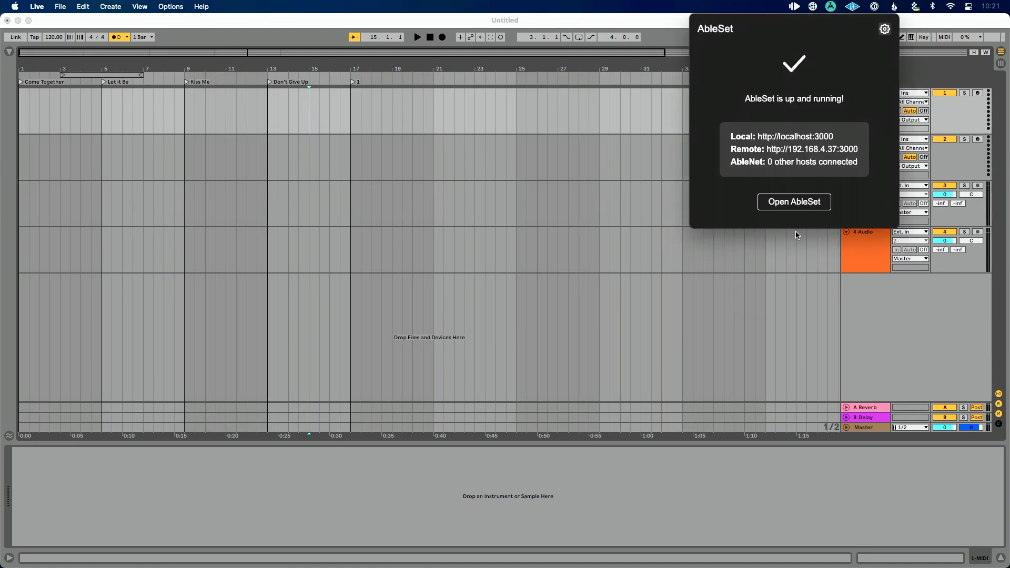
- Open the AbleSet setlist and reset the songs to their original order
{"action": "left_click", "coordinate": [793, 201]}
{"action": "left_click_drag", "start_coordinate": [527, 129], "coordinate": [392, 110]}
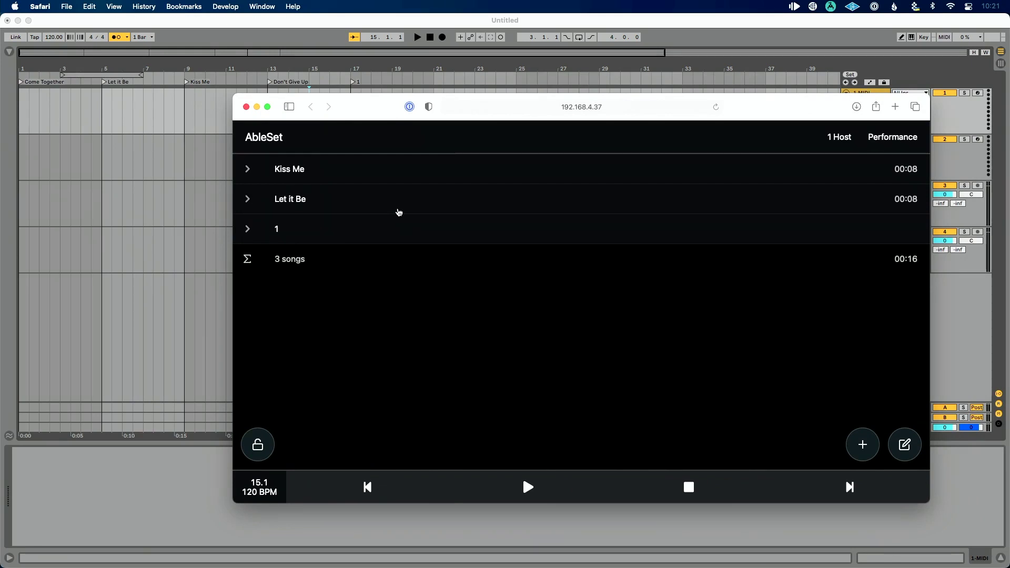
{"action": "left_click", "coordinate": [900, 448]}
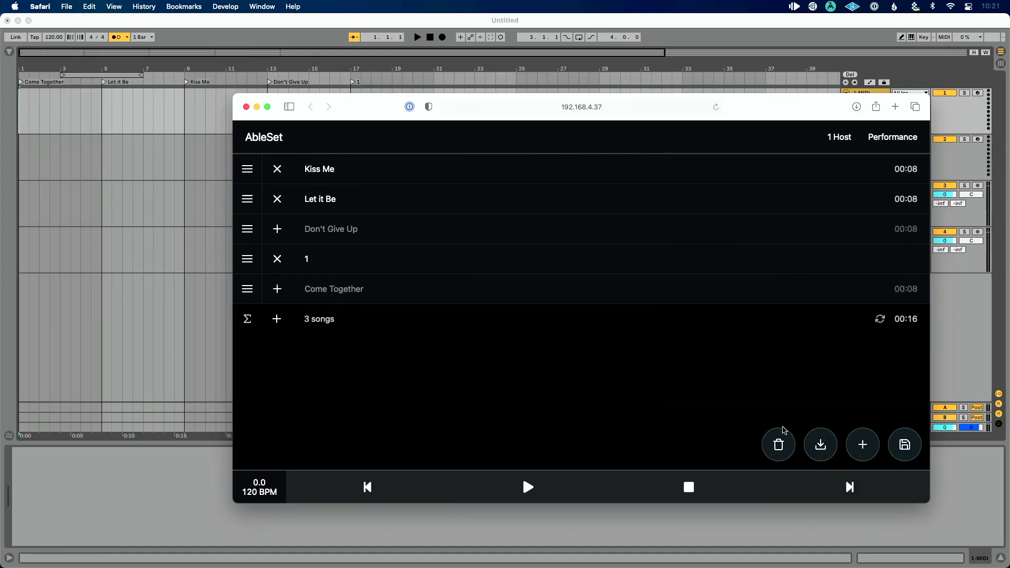
{"action": "left_click", "coordinate": [783, 441]}
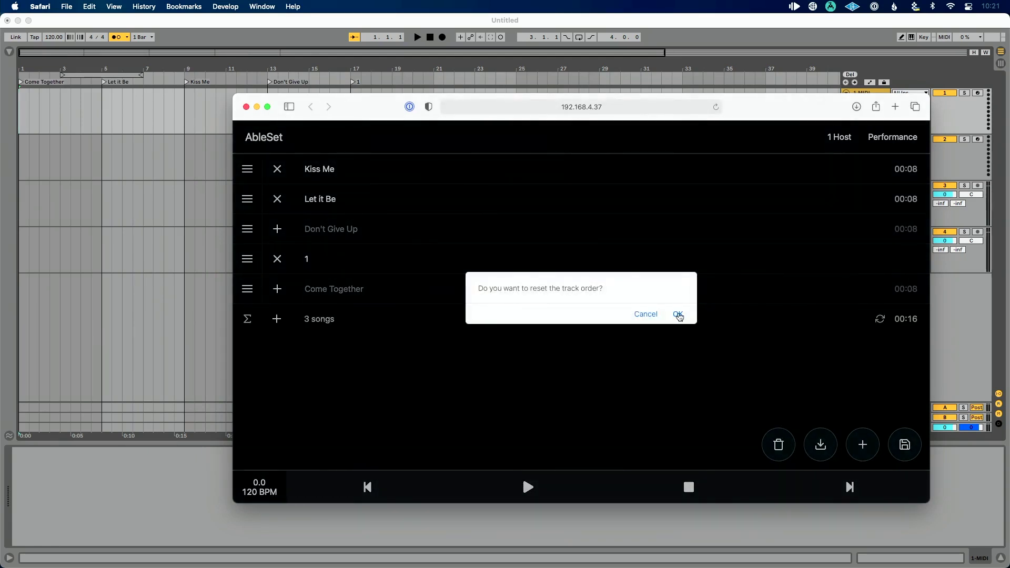
{"action": "left_click", "coordinate": [679, 315]}
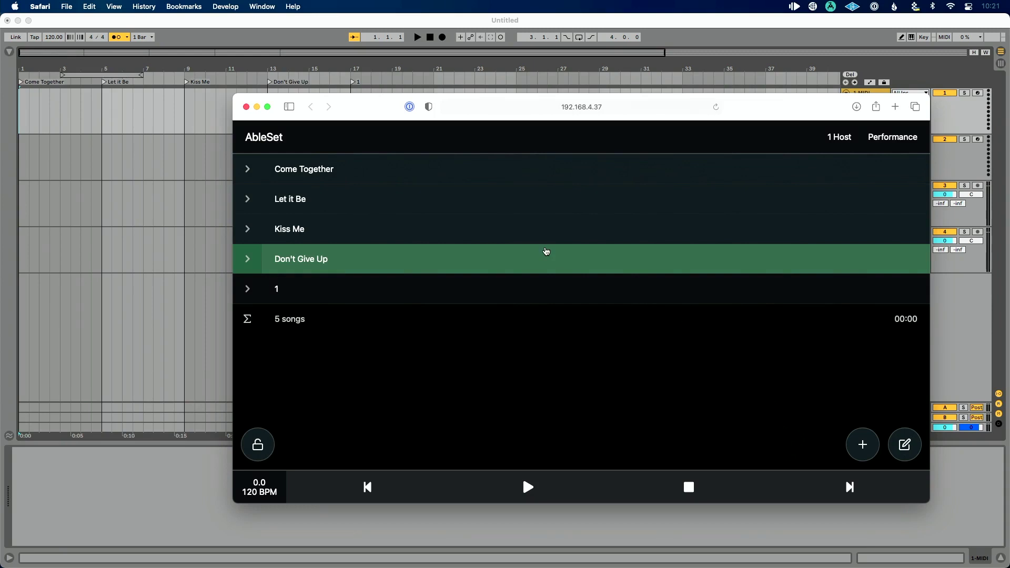
- Export the setlist as 'Really Good Setlist' and verify the file downloaded
{"action": "left_click", "coordinate": [904, 445]}
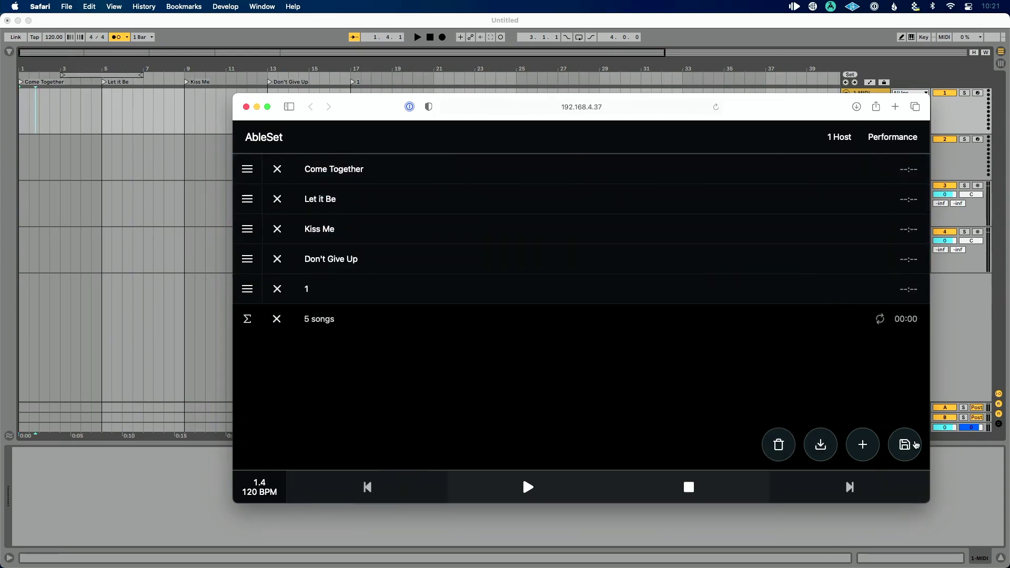
{"action": "left_click", "coordinate": [820, 444]}
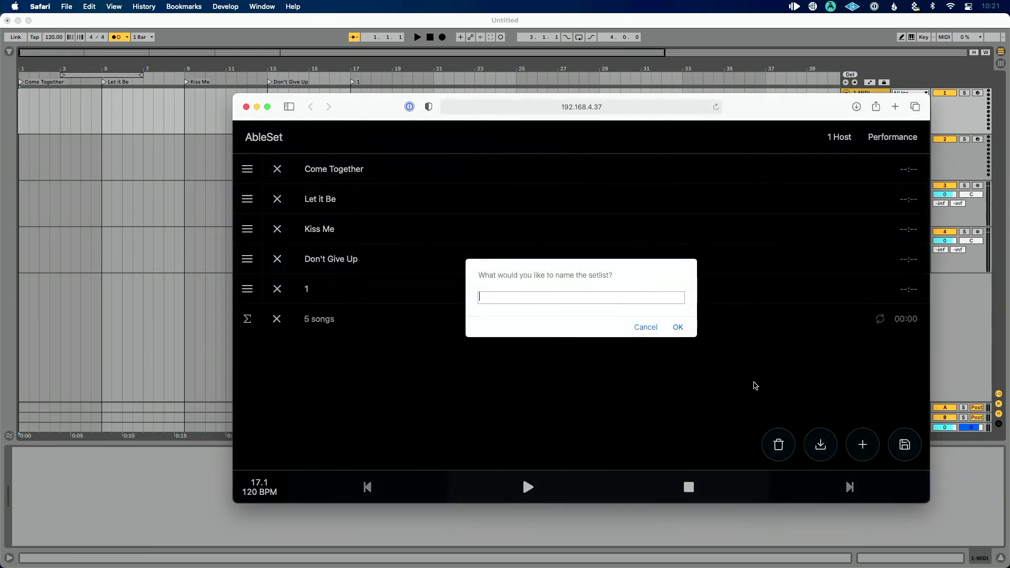
{"action": "type", "text": "Really Gioo"}
{"action": "key", "text": "BackSpace"}
{"action": "key", "text": "BackSpace"}
{"action": "key", "text": "BackSpace"}
{"action": "type", "text": "ood Setlist"}
{"action": "key", "text": "Return"}
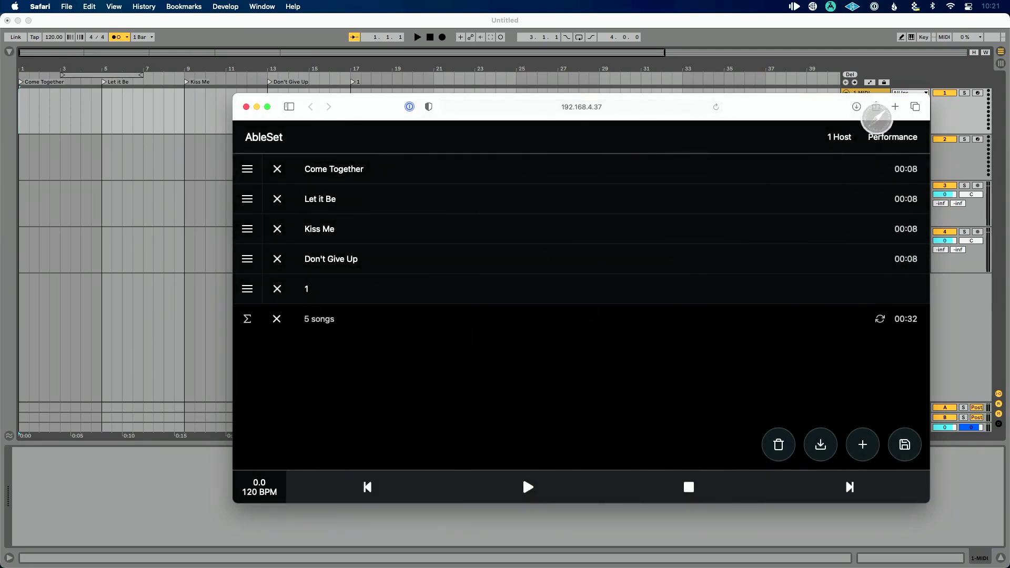
{"action": "left_click", "coordinate": [857, 113]}
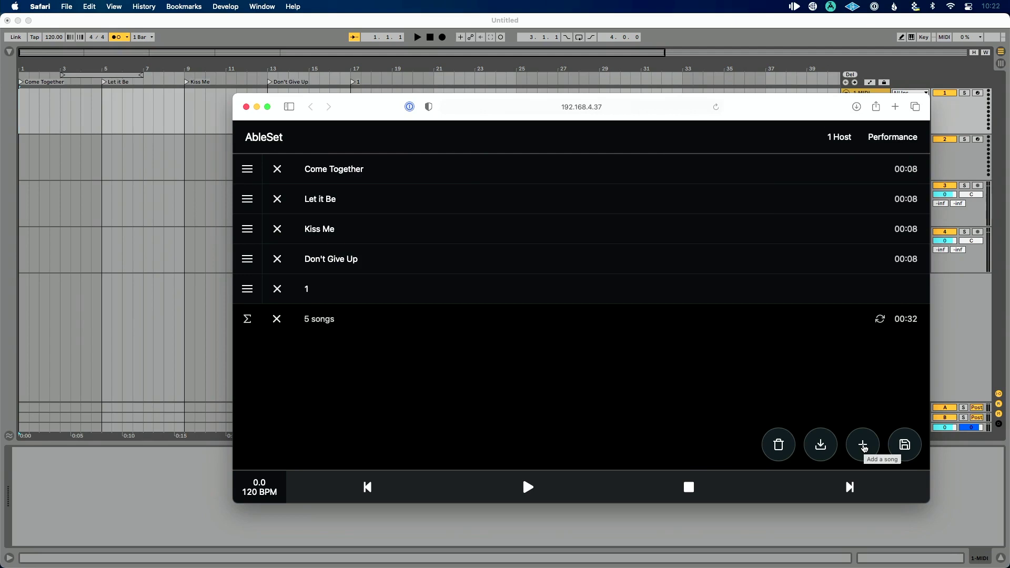
- Save the setlist edits without adding a song, then lock and unlock the setlist
{"action": "left_click", "coordinate": [863, 448]}
{"action": "left_click", "coordinate": [697, 295]}
{"action": "left_click", "coordinate": [904, 444]}
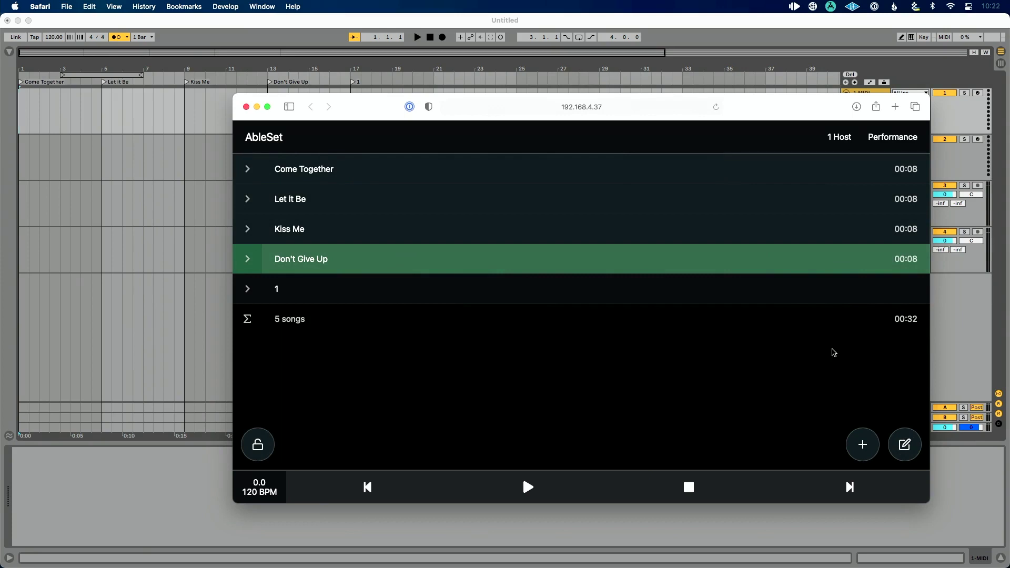
{"action": "left_click", "coordinate": [259, 445]}
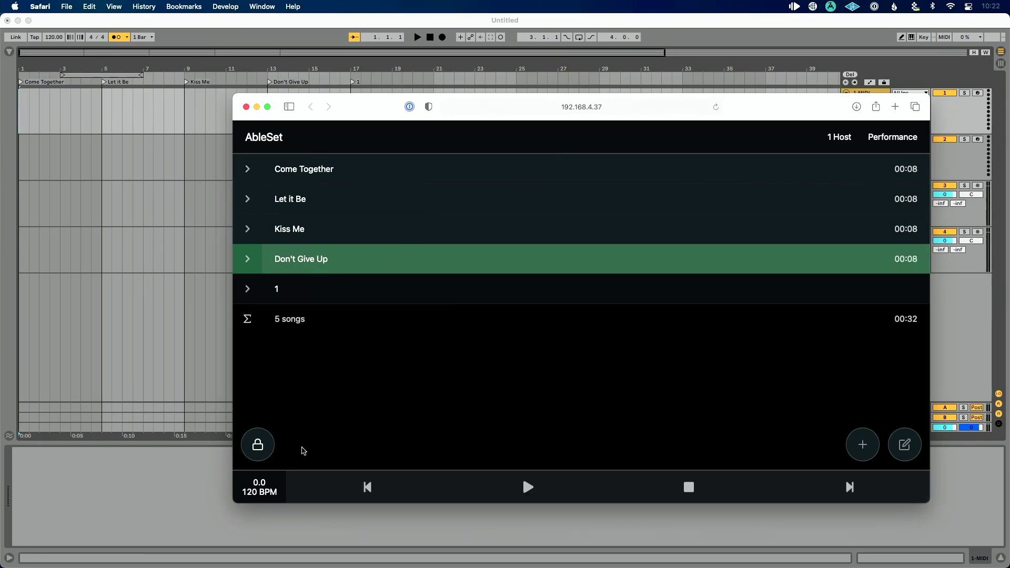
{"action": "left_click", "coordinate": [263, 447]}
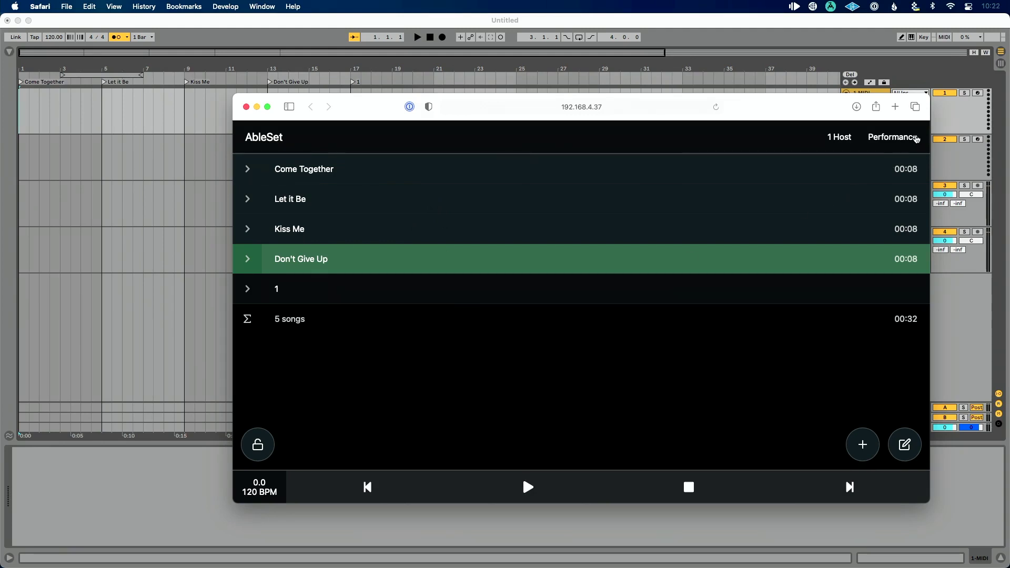
- Play the setlist in performance view, stepping back to the first song, Come Together
{"action": "left_click", "coordinate": [916, 139]}
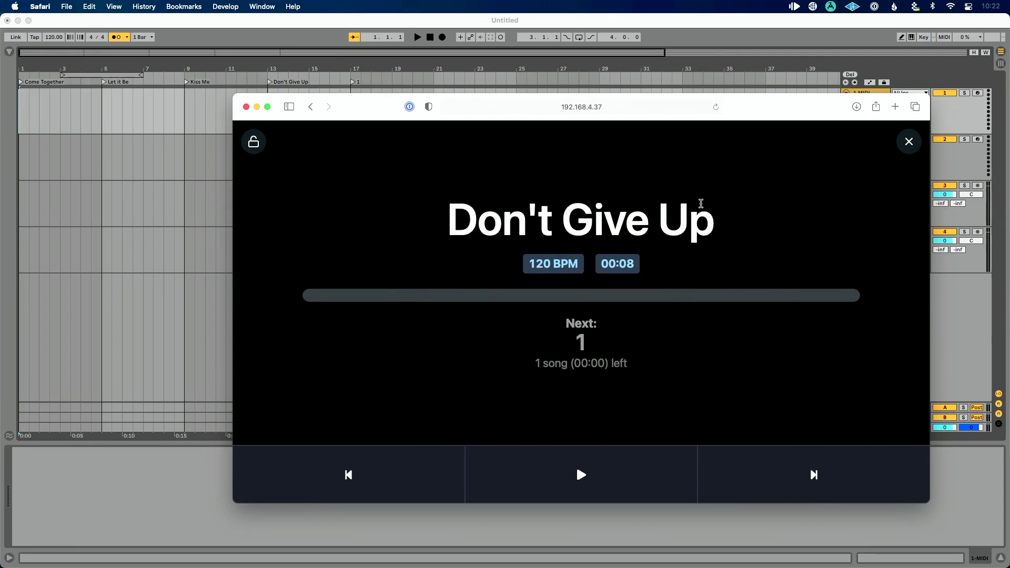
{"action": "left_click", "coordinate": [582, 458]}
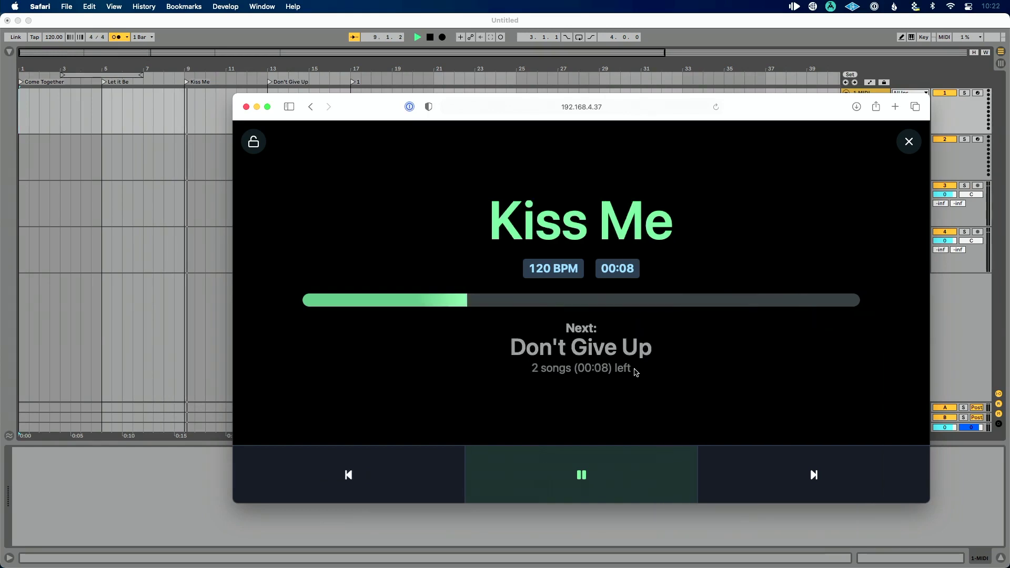
{"action": "left_click", "coordinate": [364, 479]}
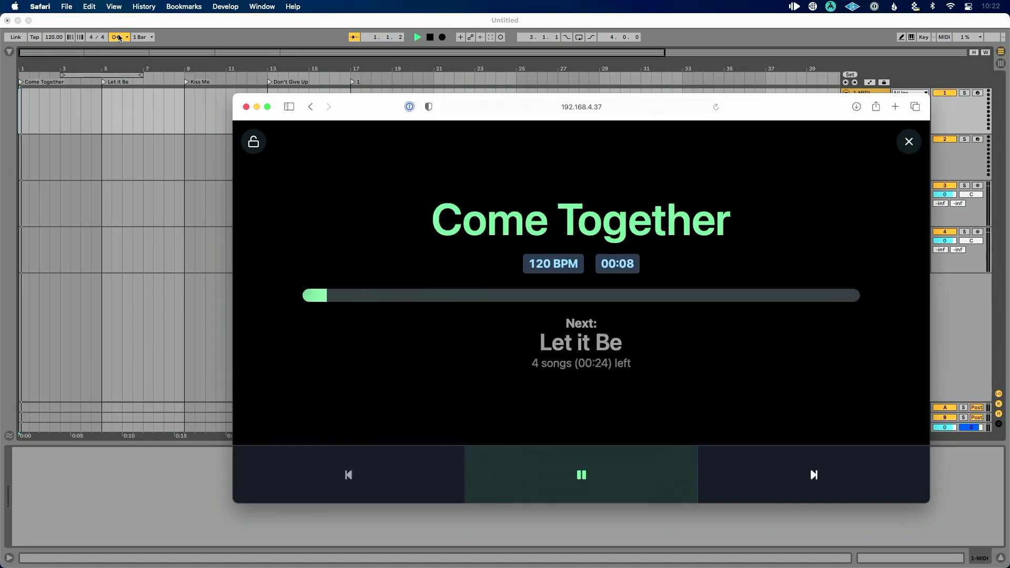
{"action": "left_click", "coordinate": [210, 86]}
- Return to the AbleSet page, switch it to performance view, and lock it
{"action": "left_click", "coordinate": [793, 6]}
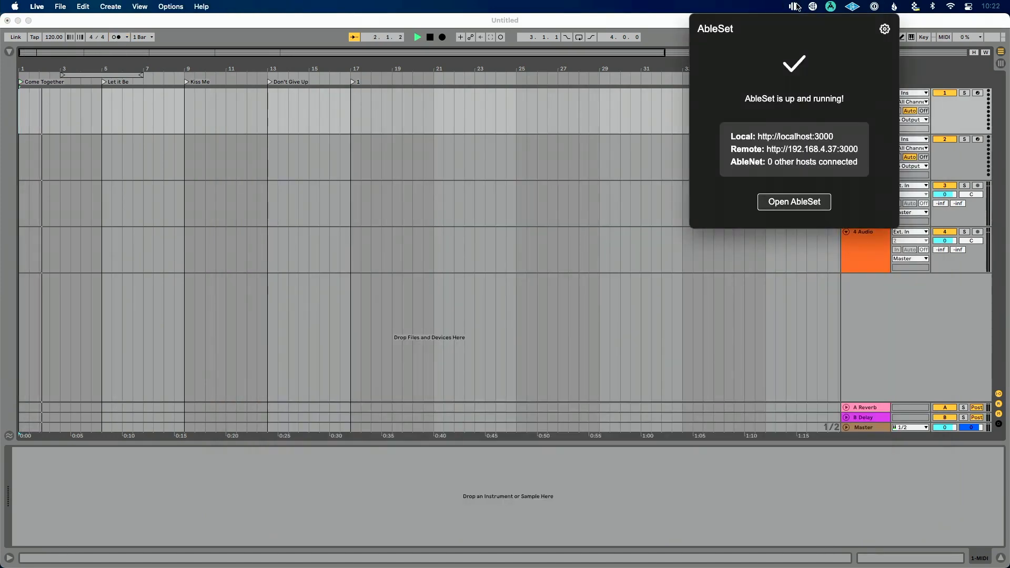
{"action": "left_click", "coordinate": [794, 202]}
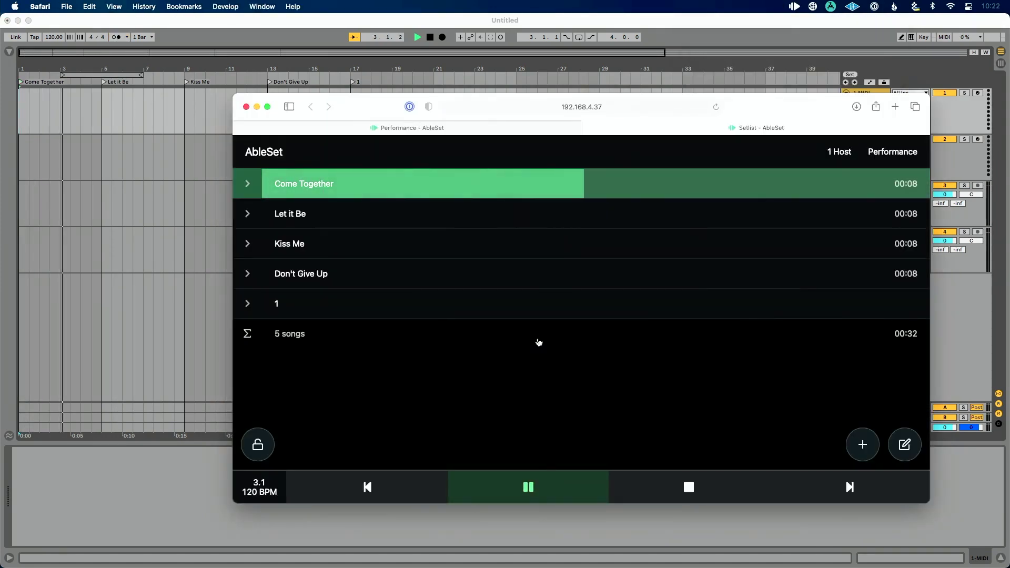
{"action": "left_click", "coordinate": [882, 152]}
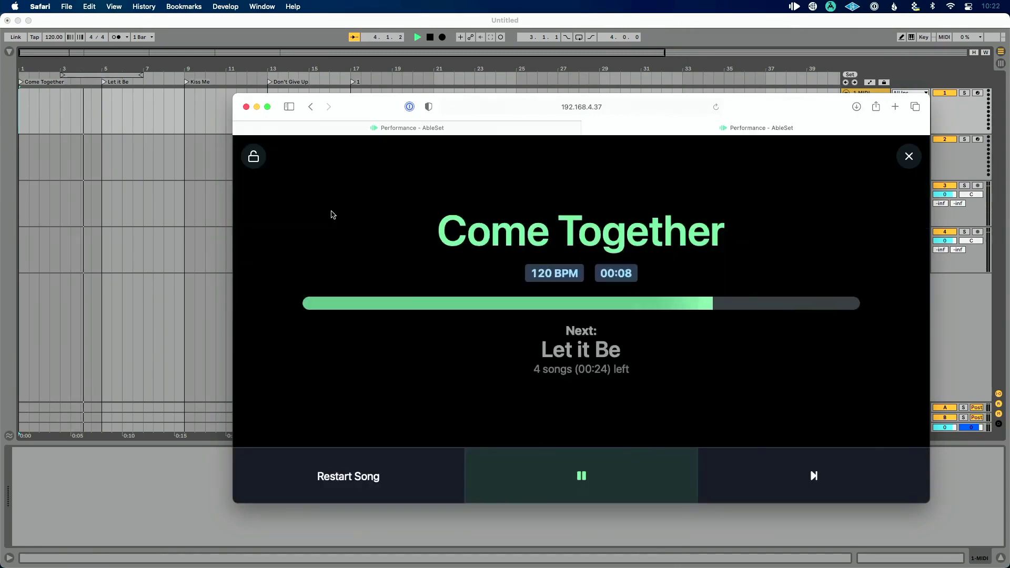
{"action": "left_click", "coordinate": [254, 157]}
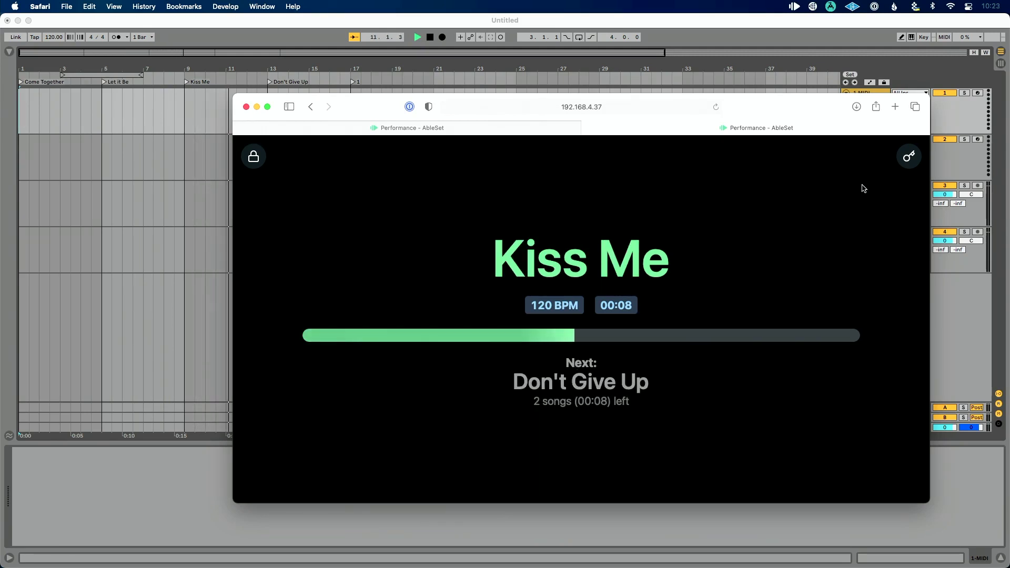
- Open a locked performance view in a new tab, close it, toggle the lock, and exit performance view
{"action": "left_click", "coordinate": [909, 157]}
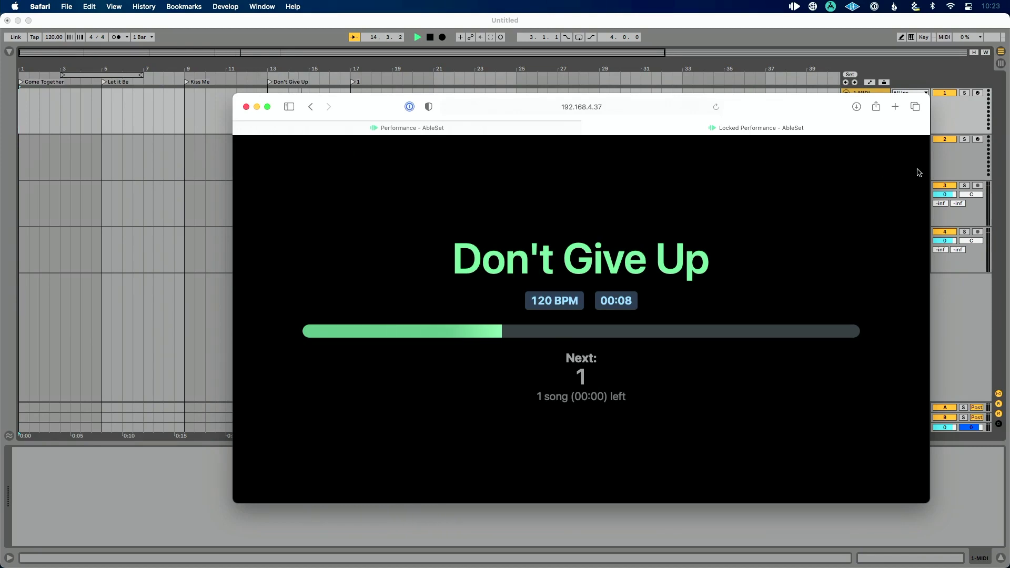
{"action": "left_click", "coordinate": [590, 128]}
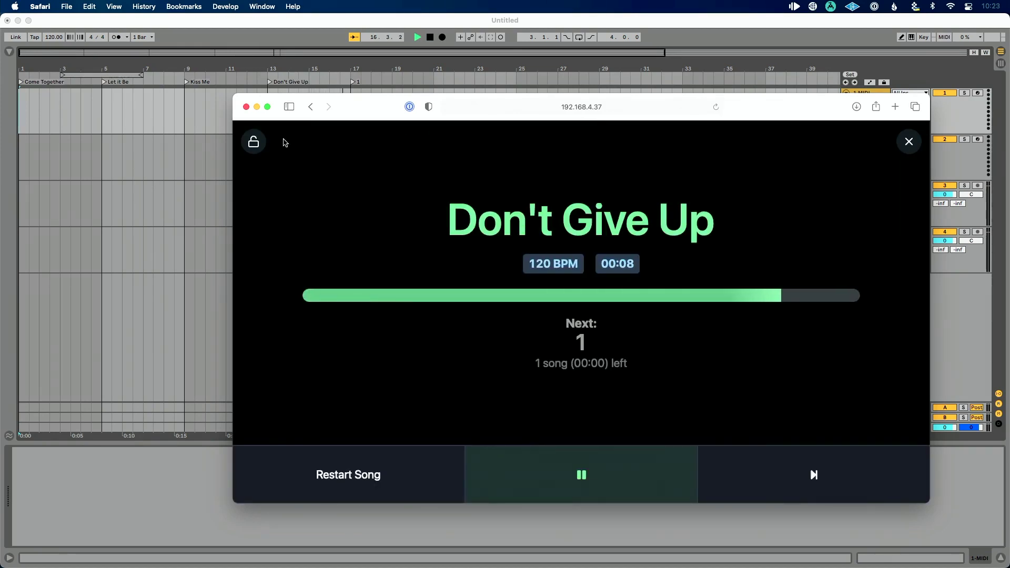
{"action": "left_click", "coordinate": [253, 142]}
{"action": "left_click", "coordinate": [254, 142]}
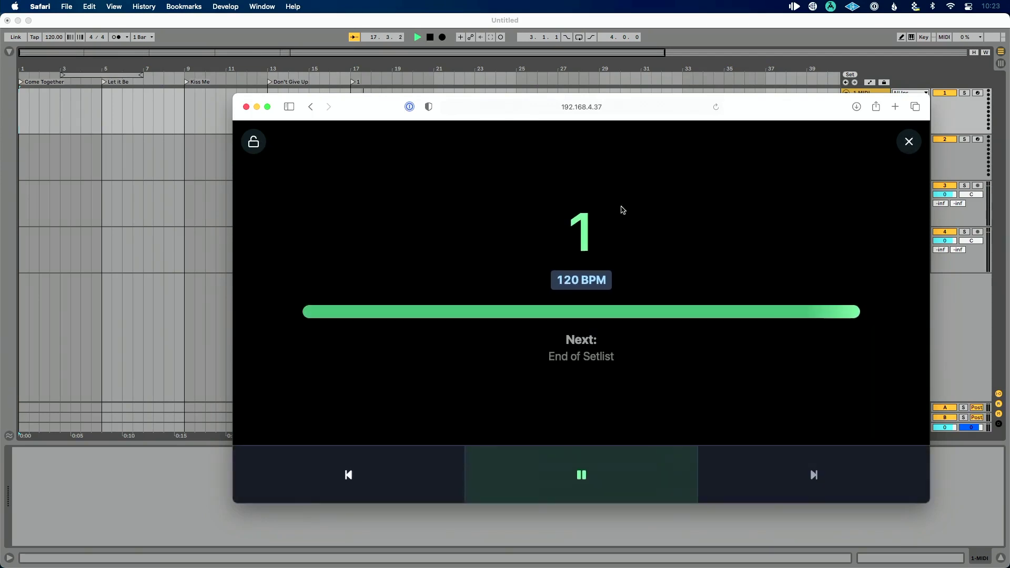
{"action": "left_click", "coordinate": [908, 142]}
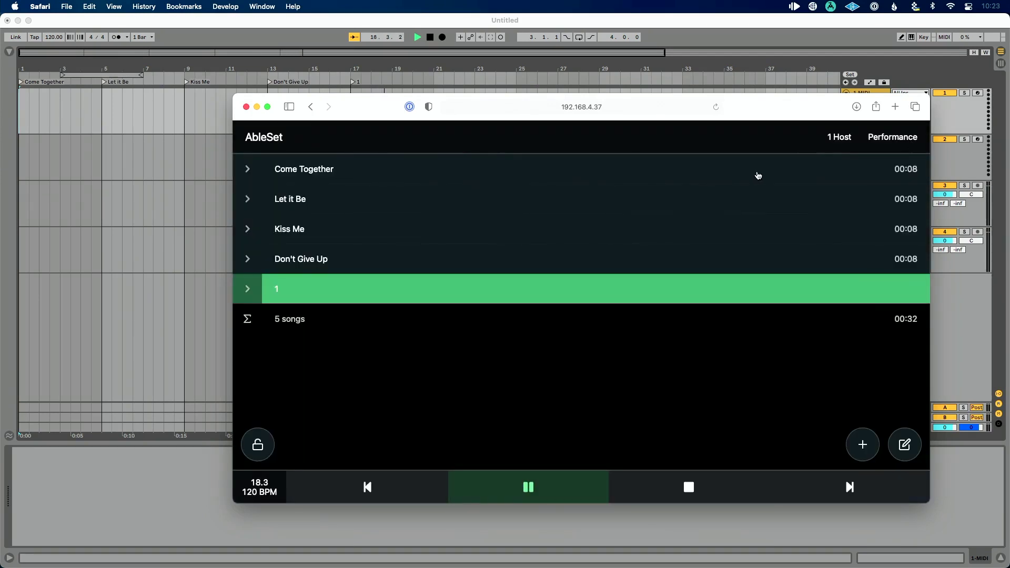